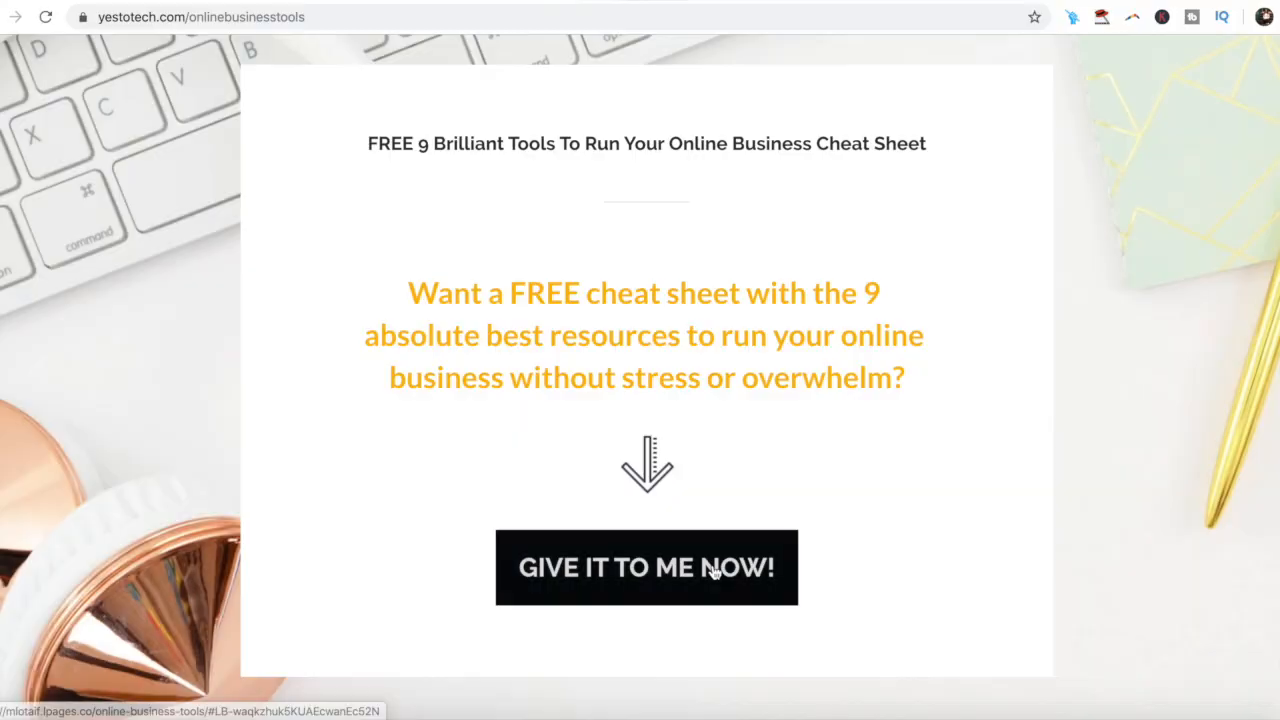
# Step: Fill the cheat sheet sign-up form with first name and e-mail and submit it
pyautogui.click(714, 570)
pyautogui.click(708, 547)
pyautogui.write('Marina')
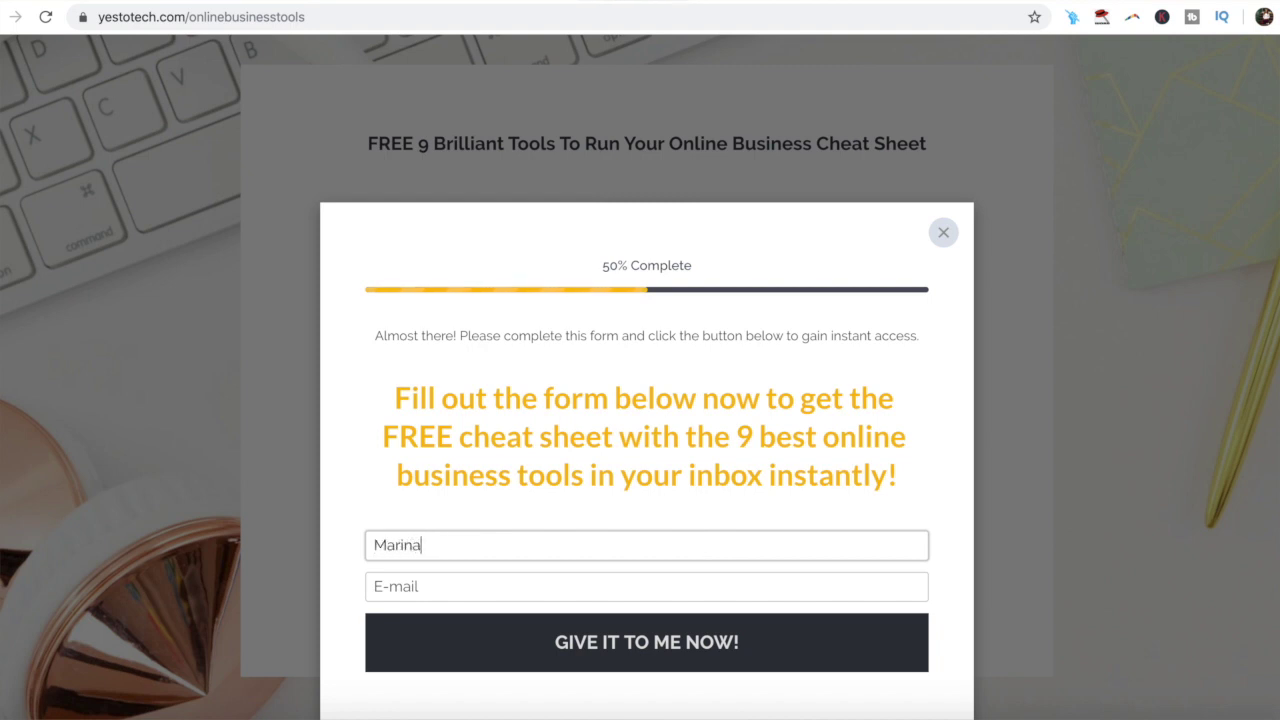
pyautogui.press('Tab')
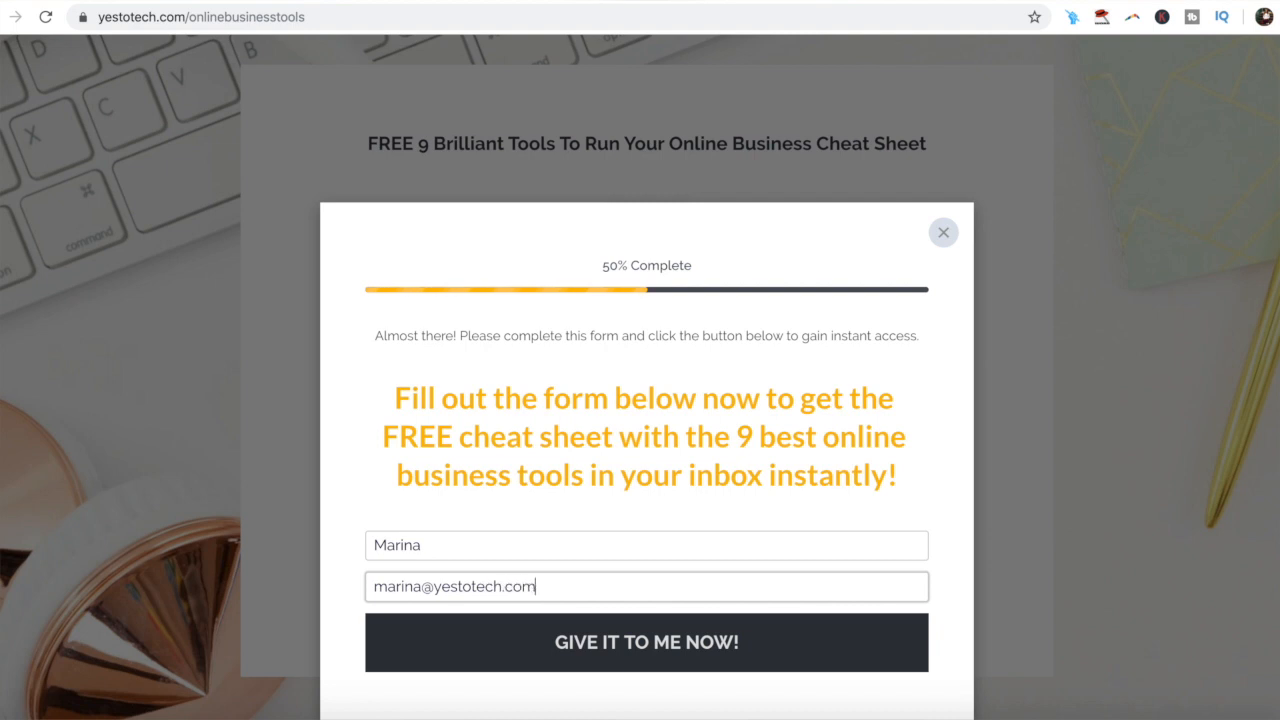
pyautogui.click(680, 642)
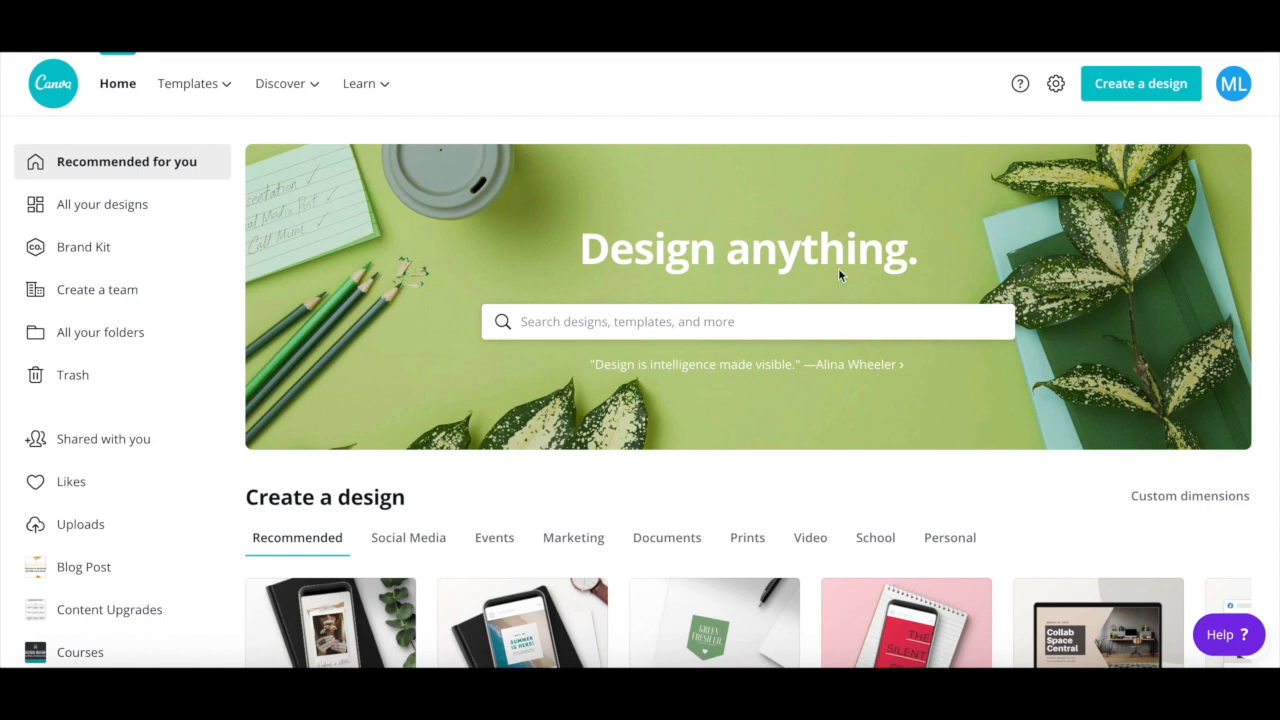
# Step: Search for presentation templates and preview the green Zero Waste Living template
pyautogui.click(675, 327)
pyautogui.write('p')
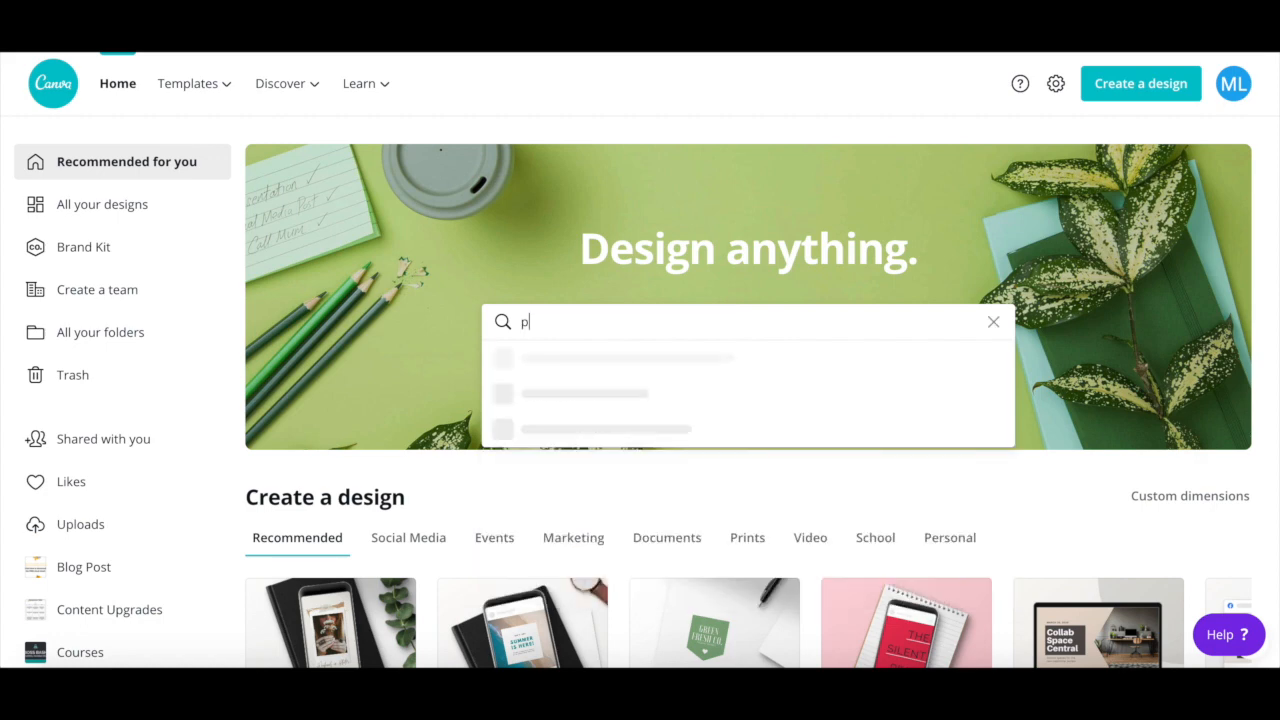
pyautogui.write('resentation')
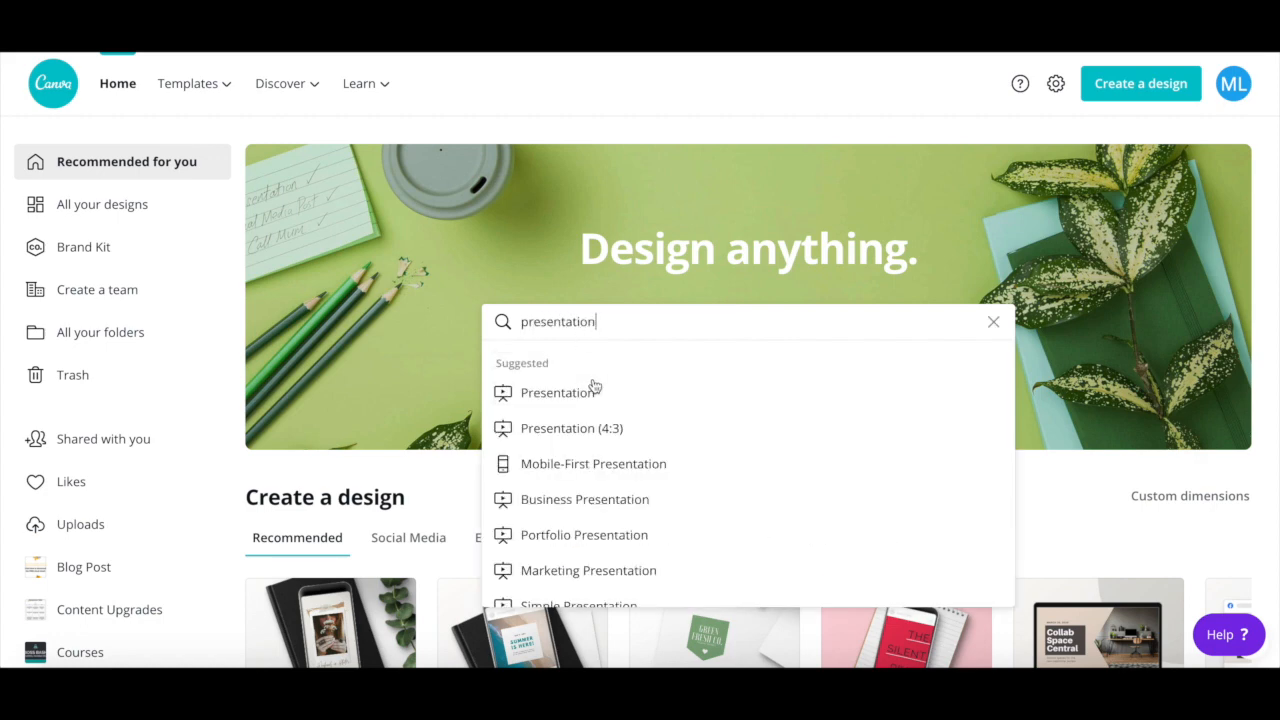
pyautogui.click(598, 392)
pyautogui.scroll(-2, 598, 393)
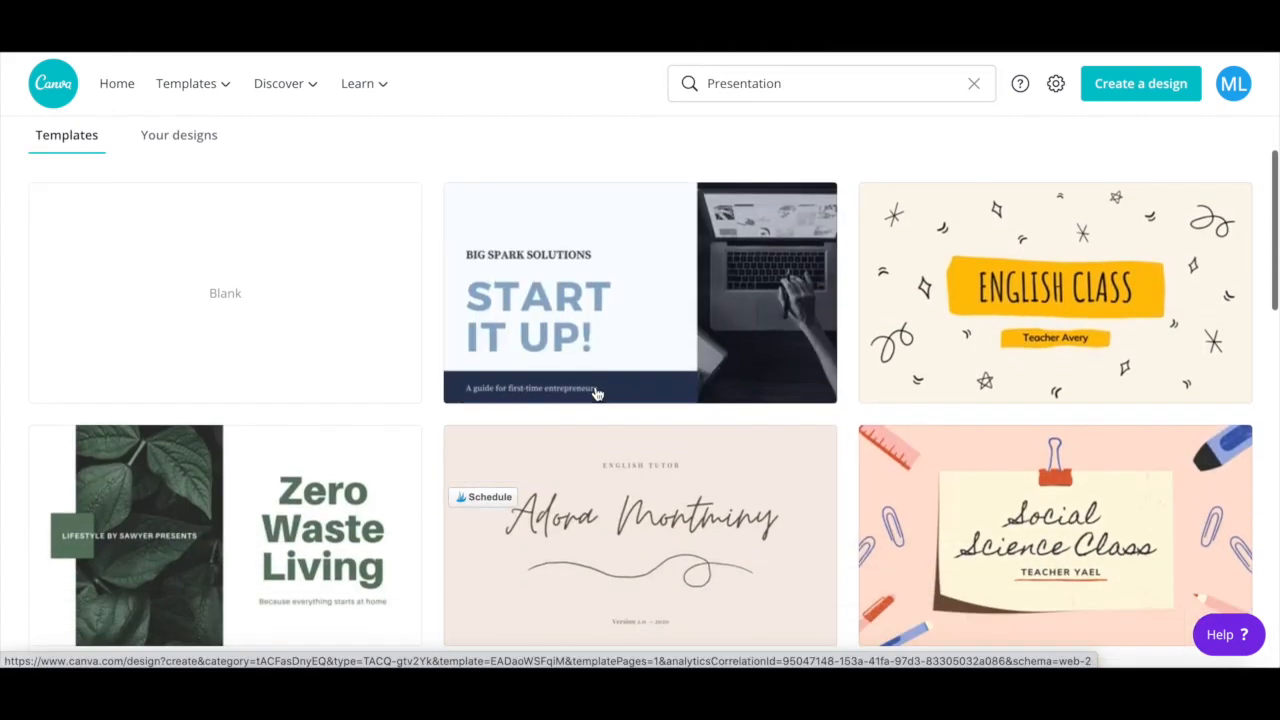
pyautogui.scroll(-2, 598, 393)
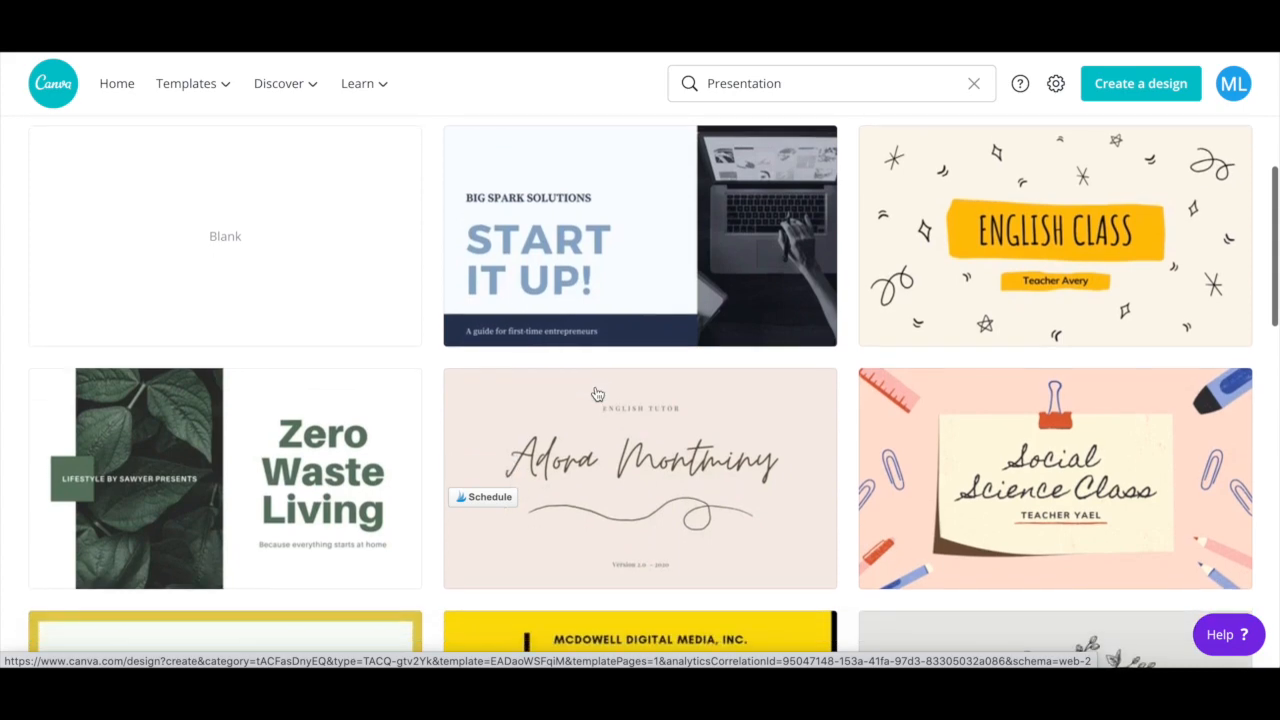
pyautogui.scroll(-3, 598, 393)
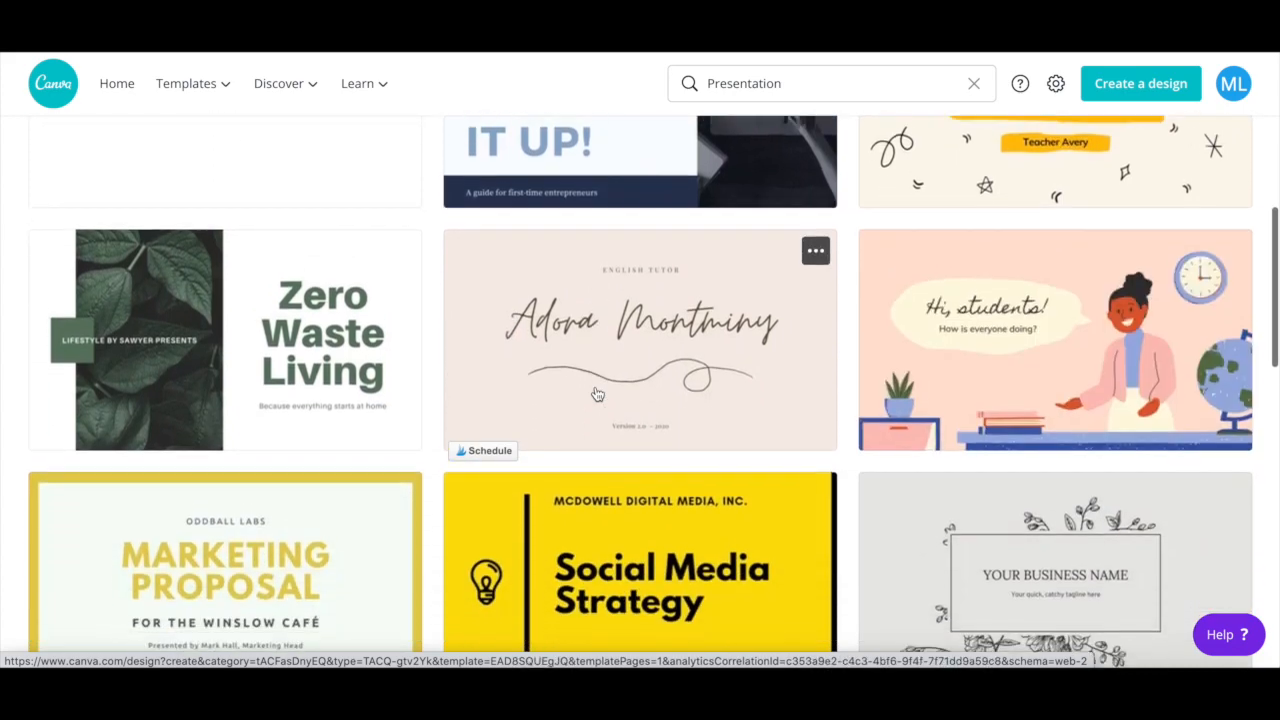
pyautogui.scroll(-3, 598, 392)
pyautogui.scroll(-2, 598, 393)
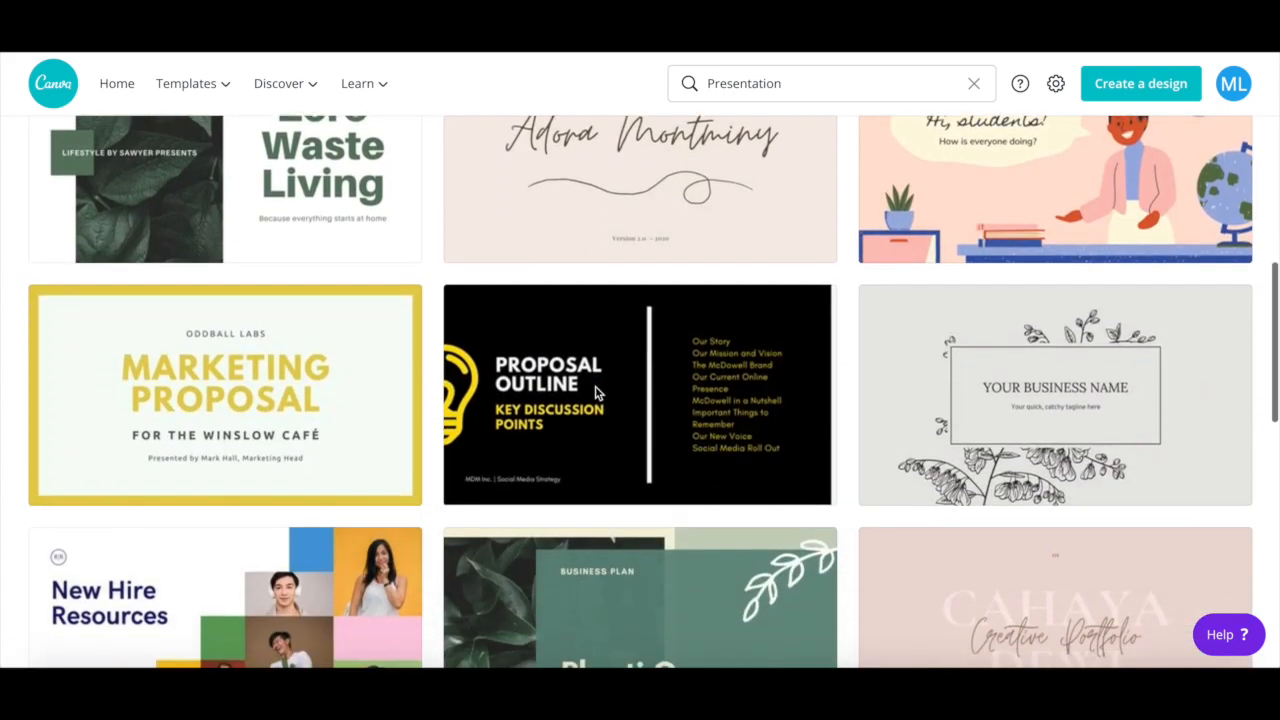
pyautogui.scroll(-2, 598, 393)
pyautogui.scroll(2, 595, 390)
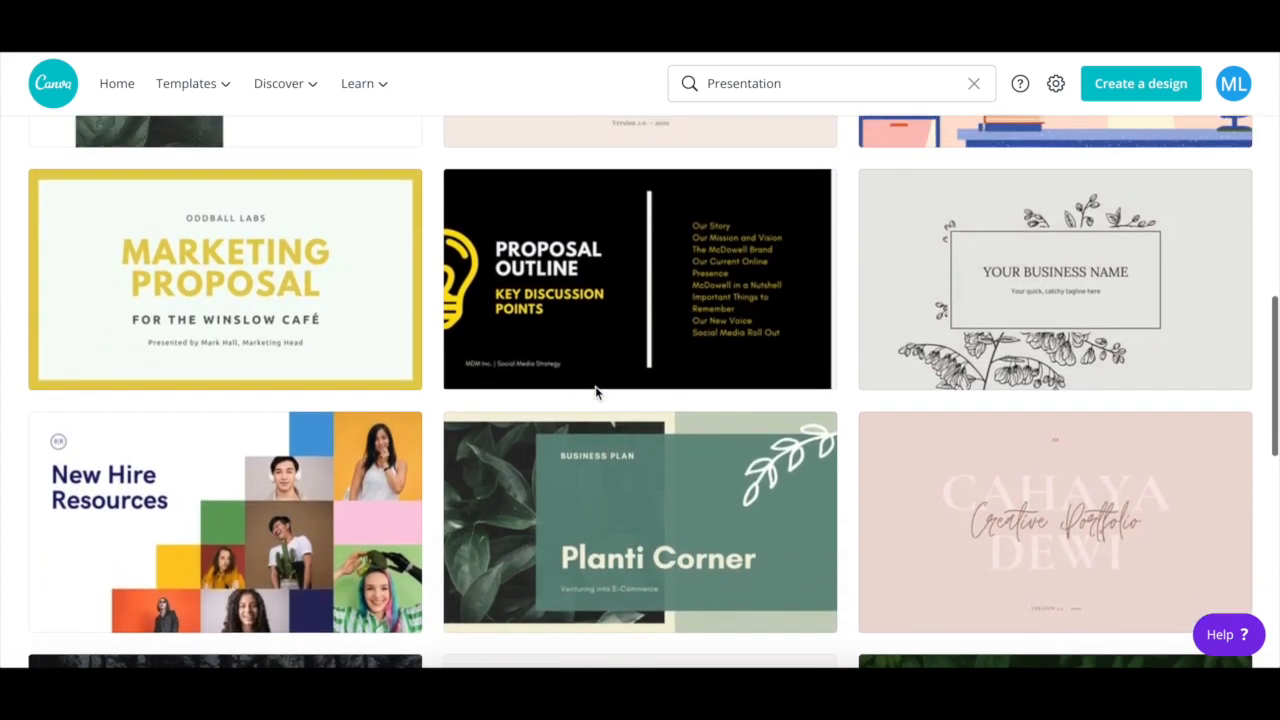
pyautogui.scroll(5, 595, 390)
pyautogui.scroll(3, 595, 390)
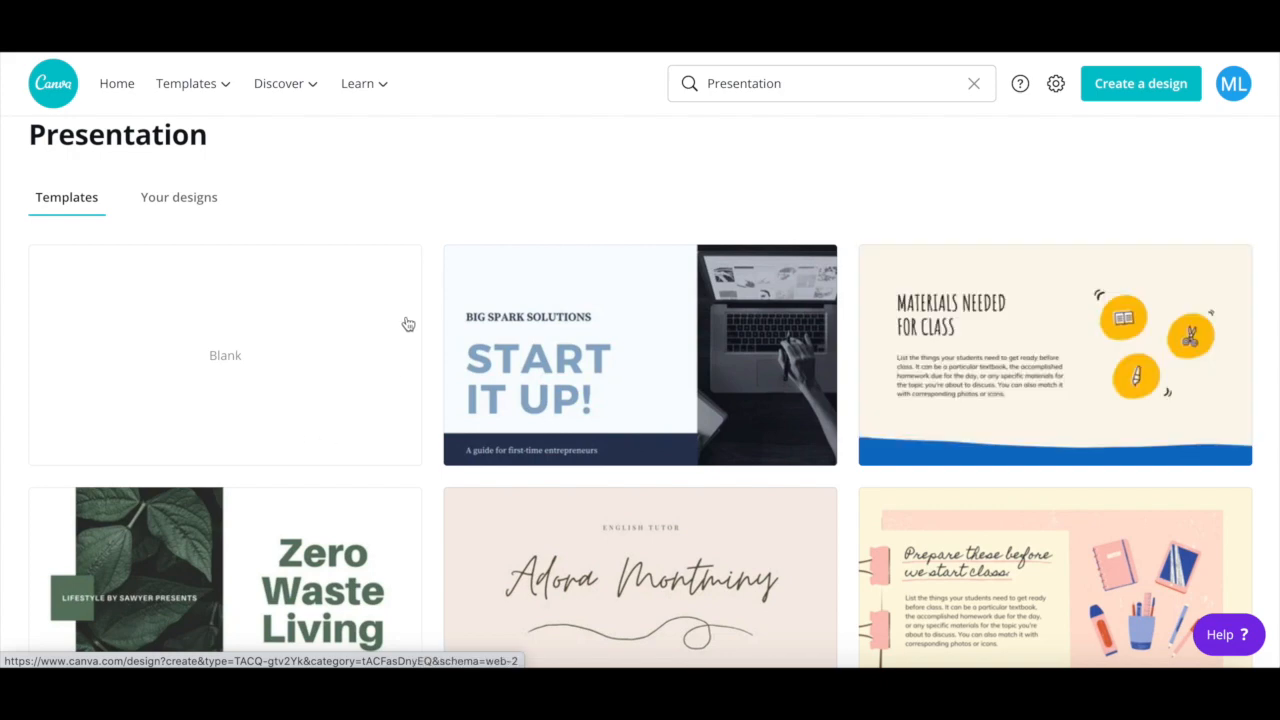
pyautogui.scroll(-2, 189, 386)
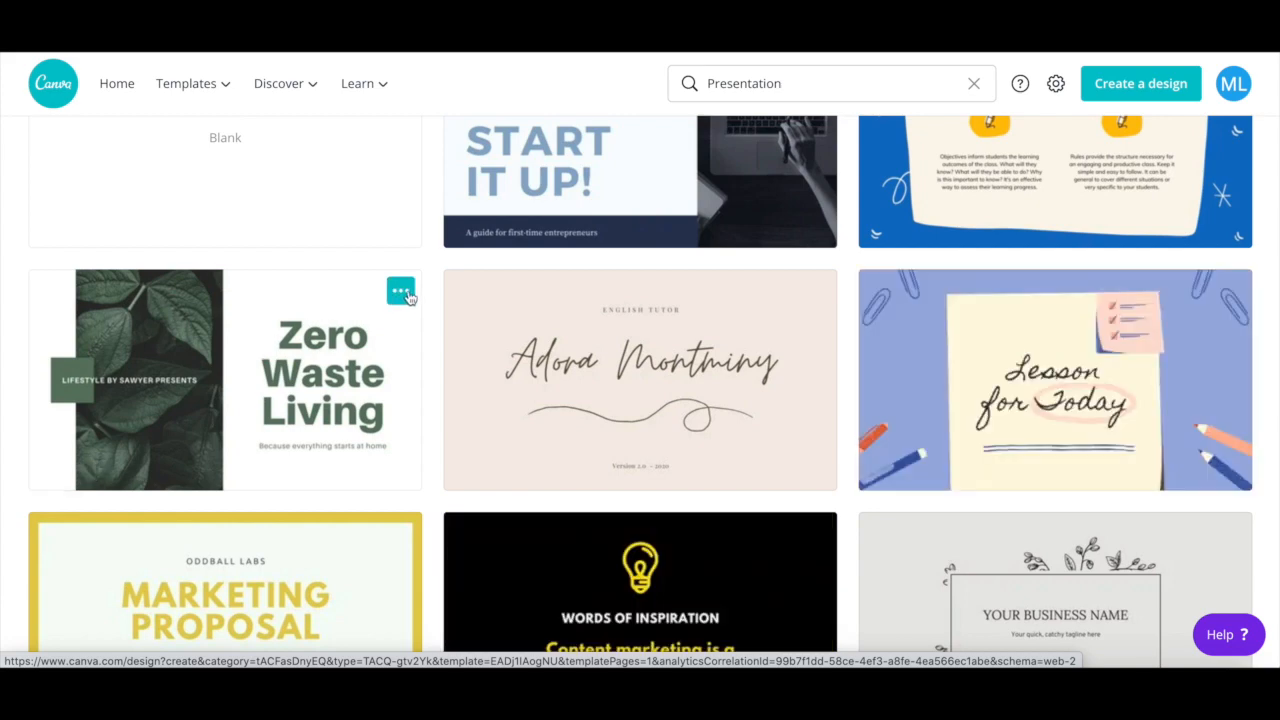
pyautogui.click(407, 293)
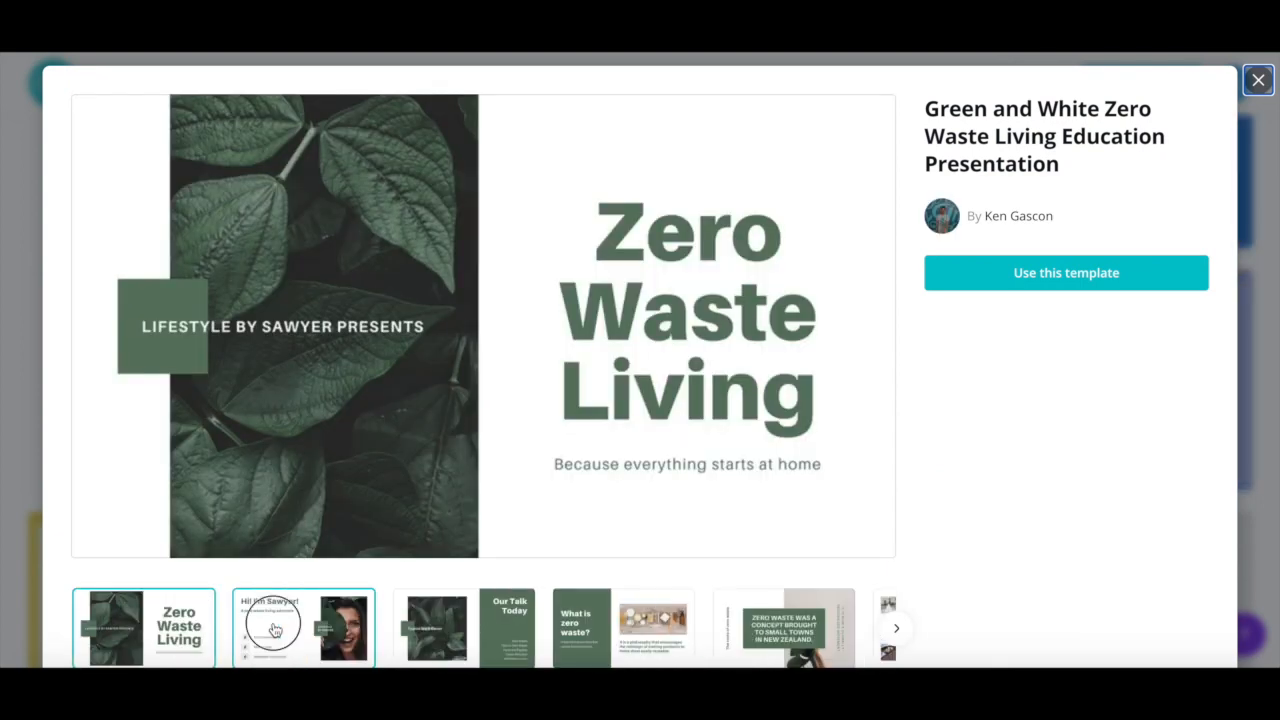
# Step: Browse the template's preview slides and create a design from the Zero Waste Living template
pyautogui.click(275, 630)
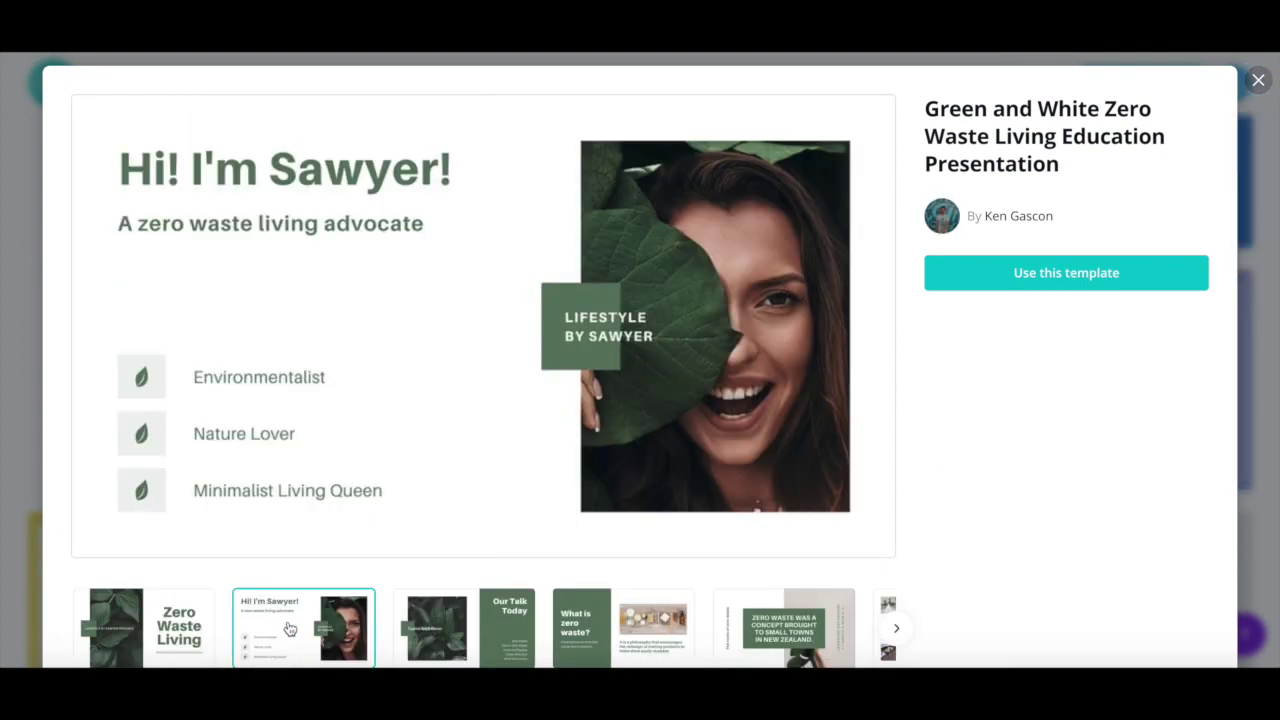
pyautogui.click(475, 625)
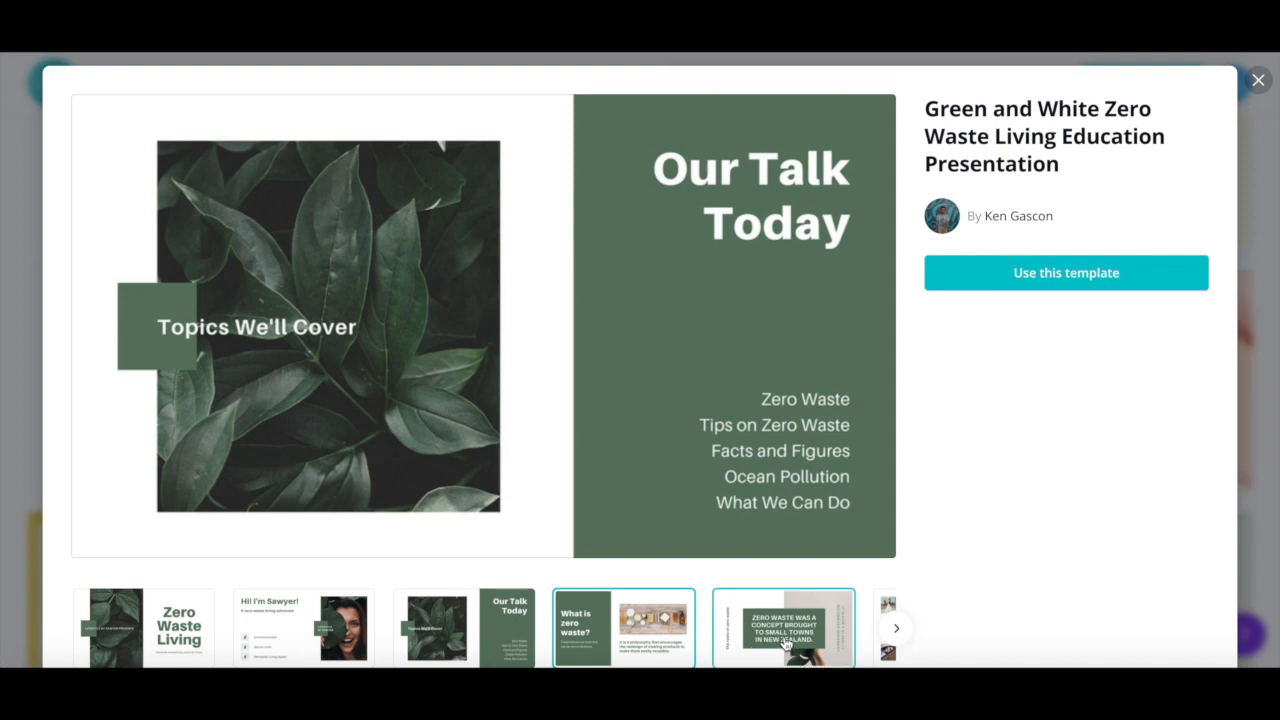
pyautogui.click(624, 628)
pyautogui.click(785, 642)
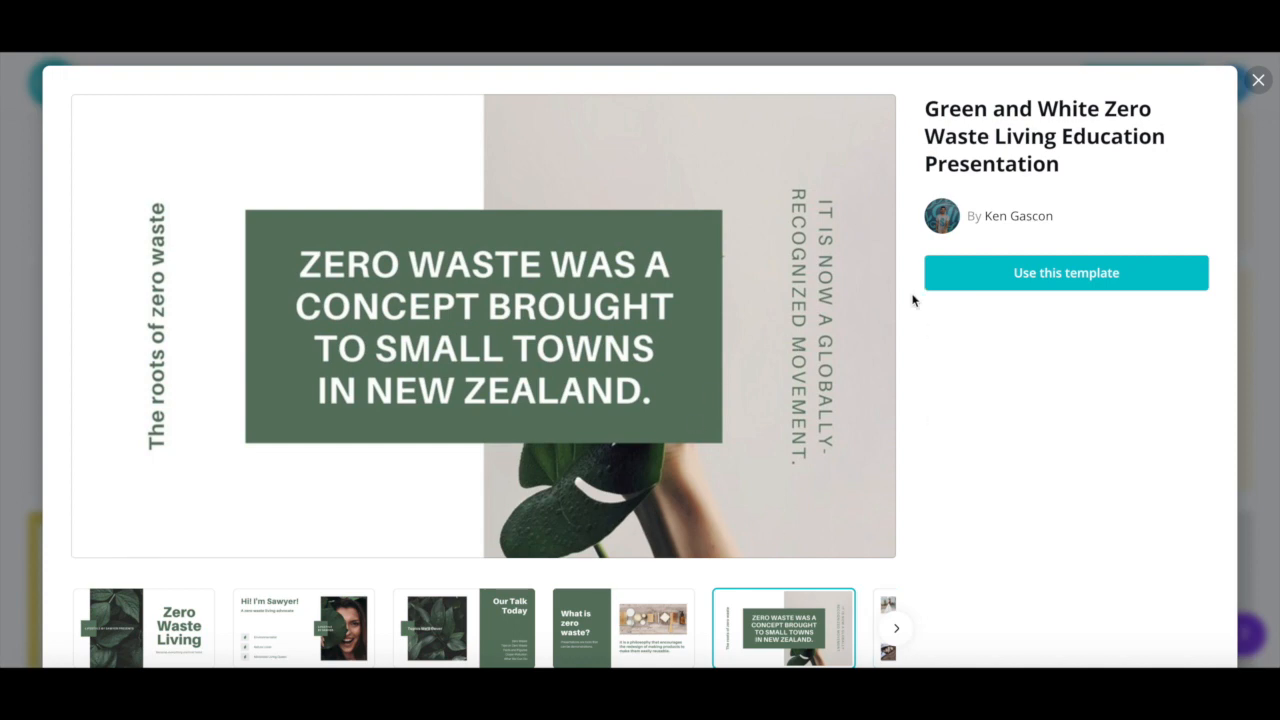
pyautogui.moveTo(483, 326)
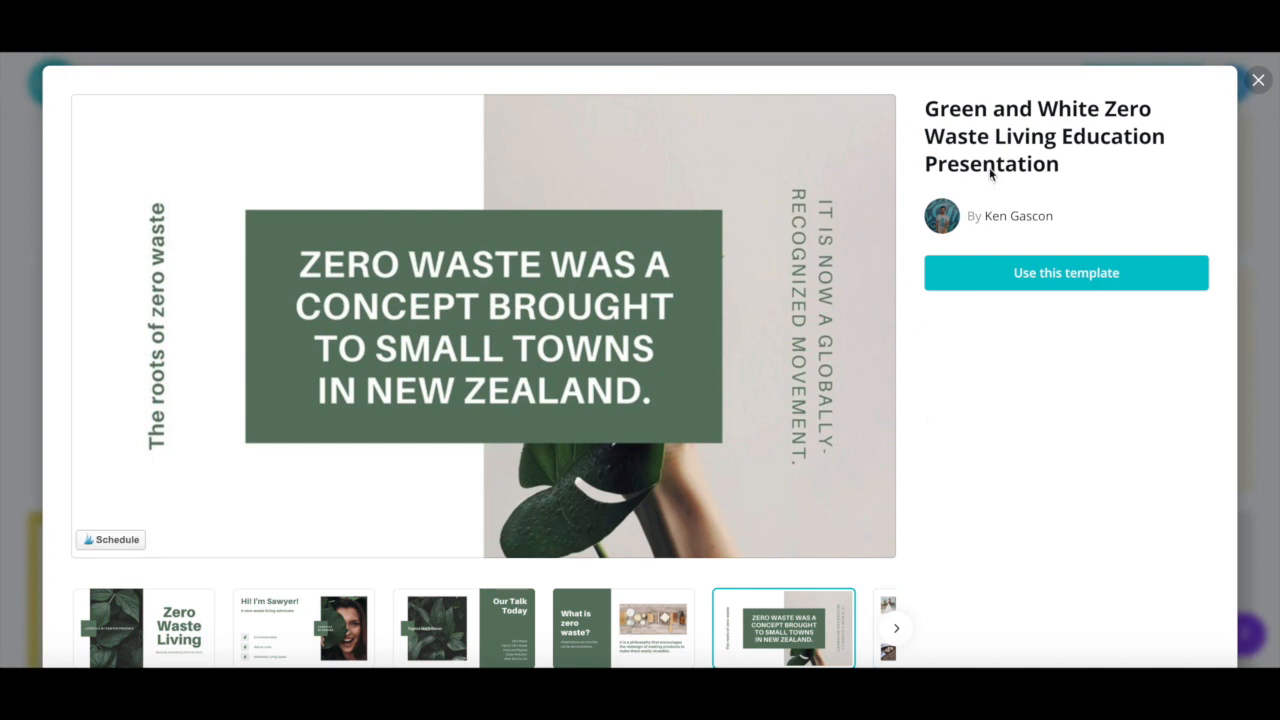
pyautogui.click(1033, 284)
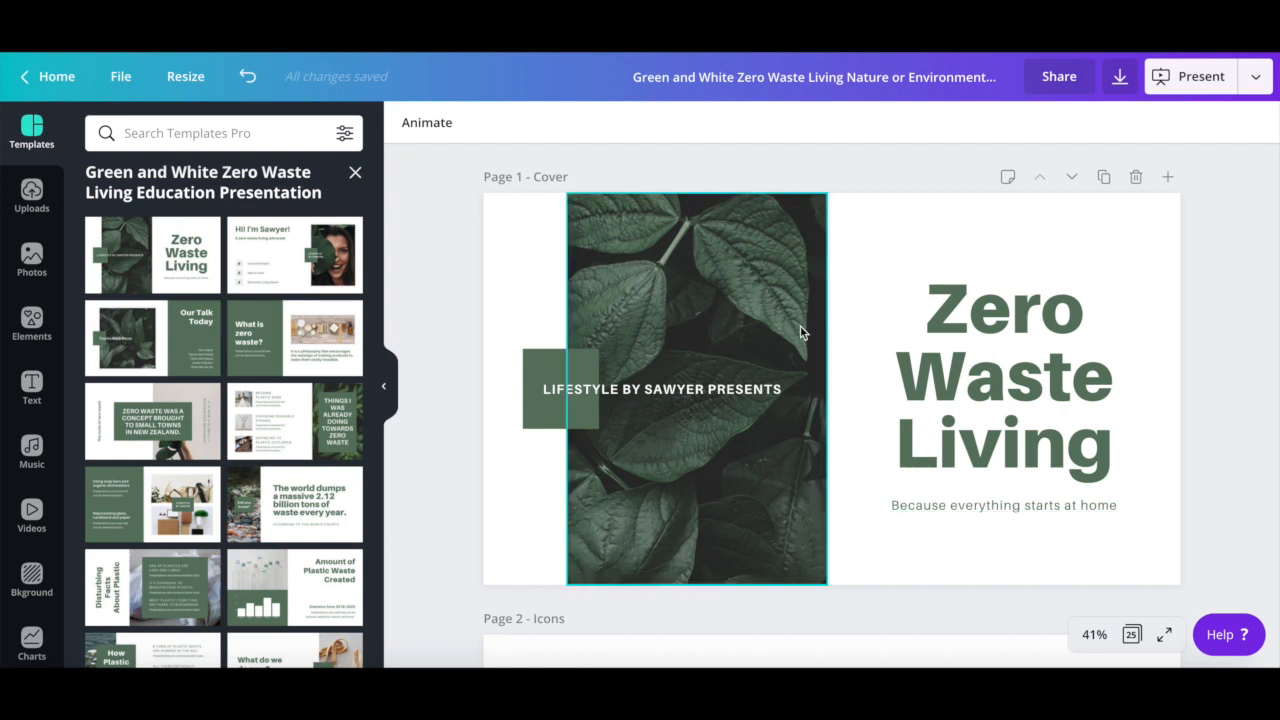
# Step: Select the cover's leaf photo and green rectangle, then browse Uploads, Photos and Elements
pyautogui.click(688, 302)
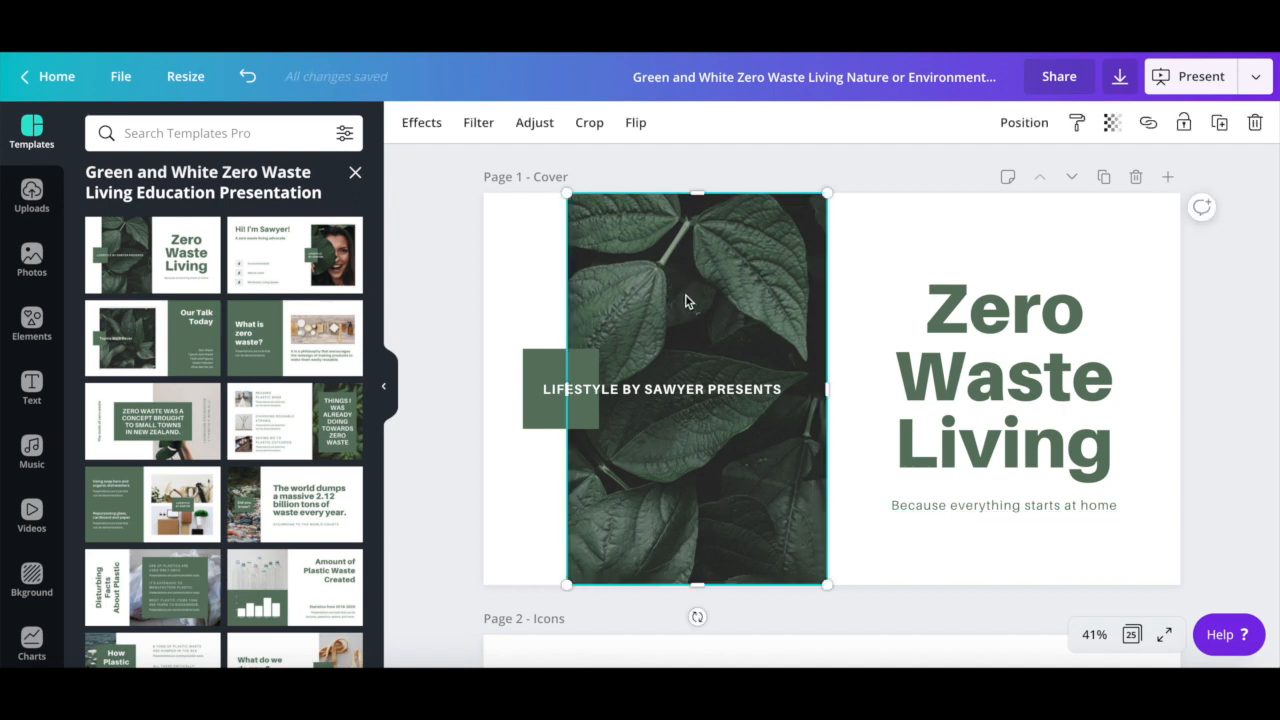
pyautogui.click(537, 369)
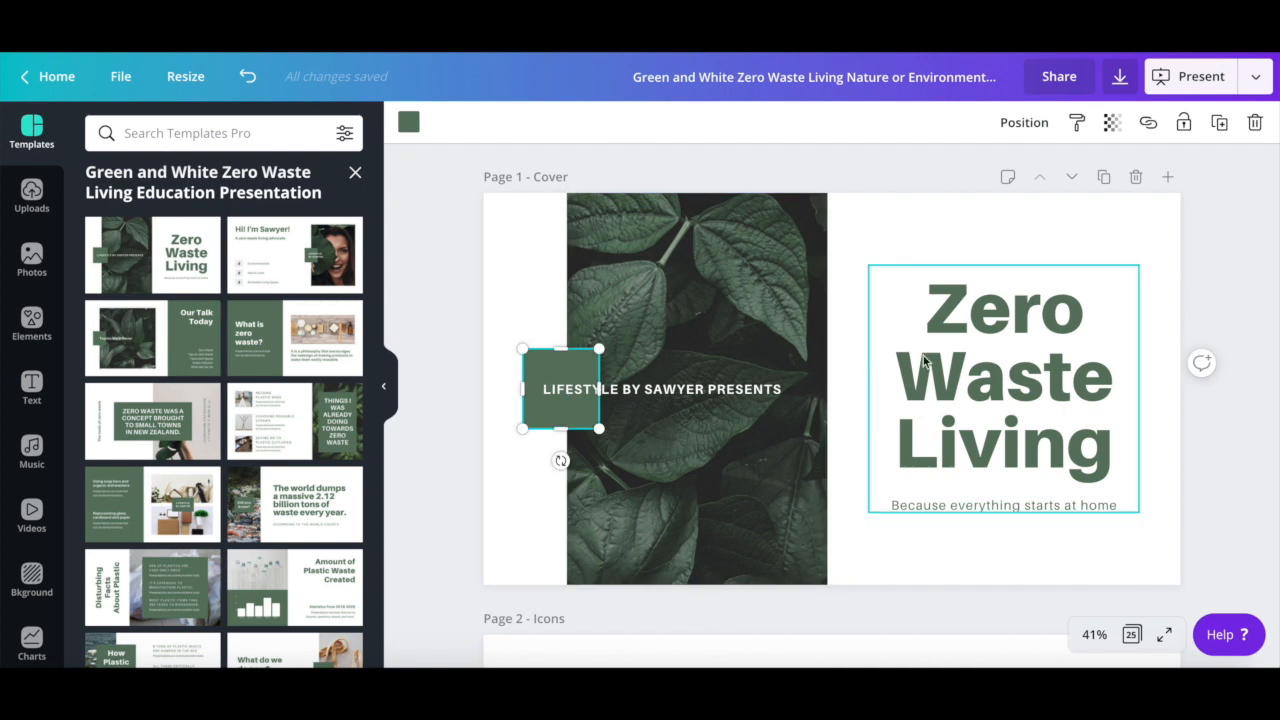
pyautogui.press('Escape')
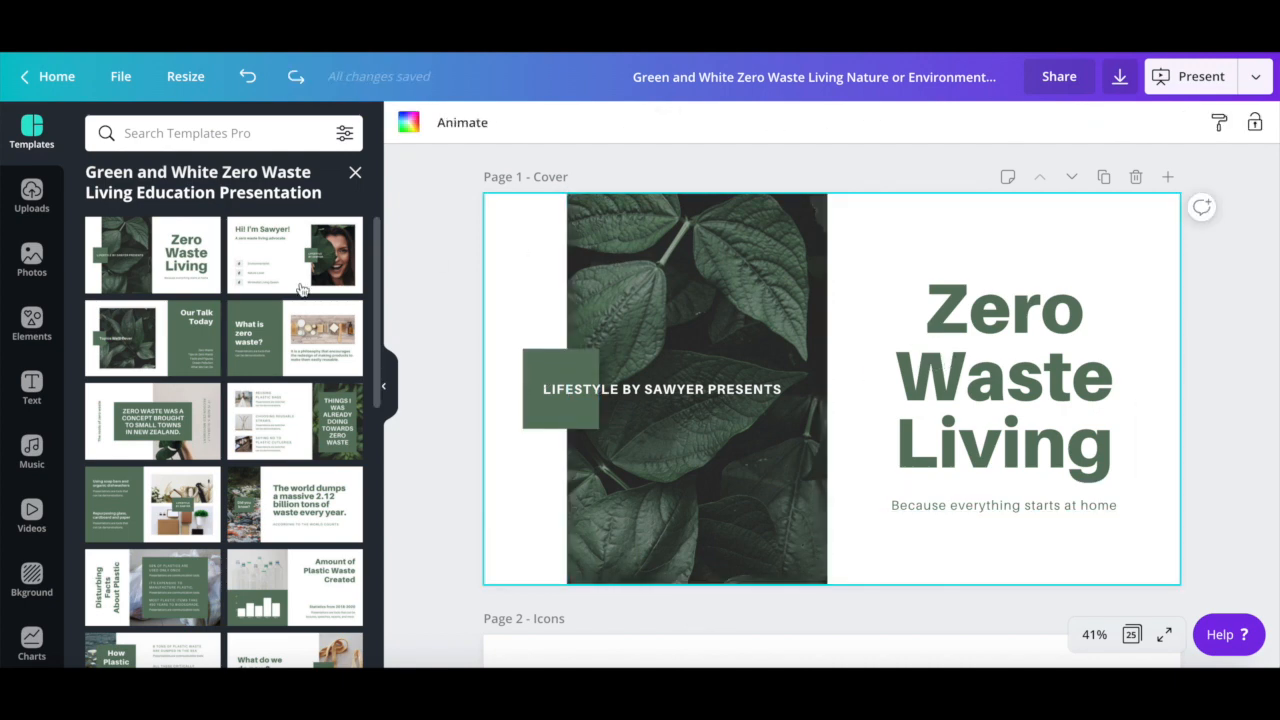
pyautogui.click(31, 196)
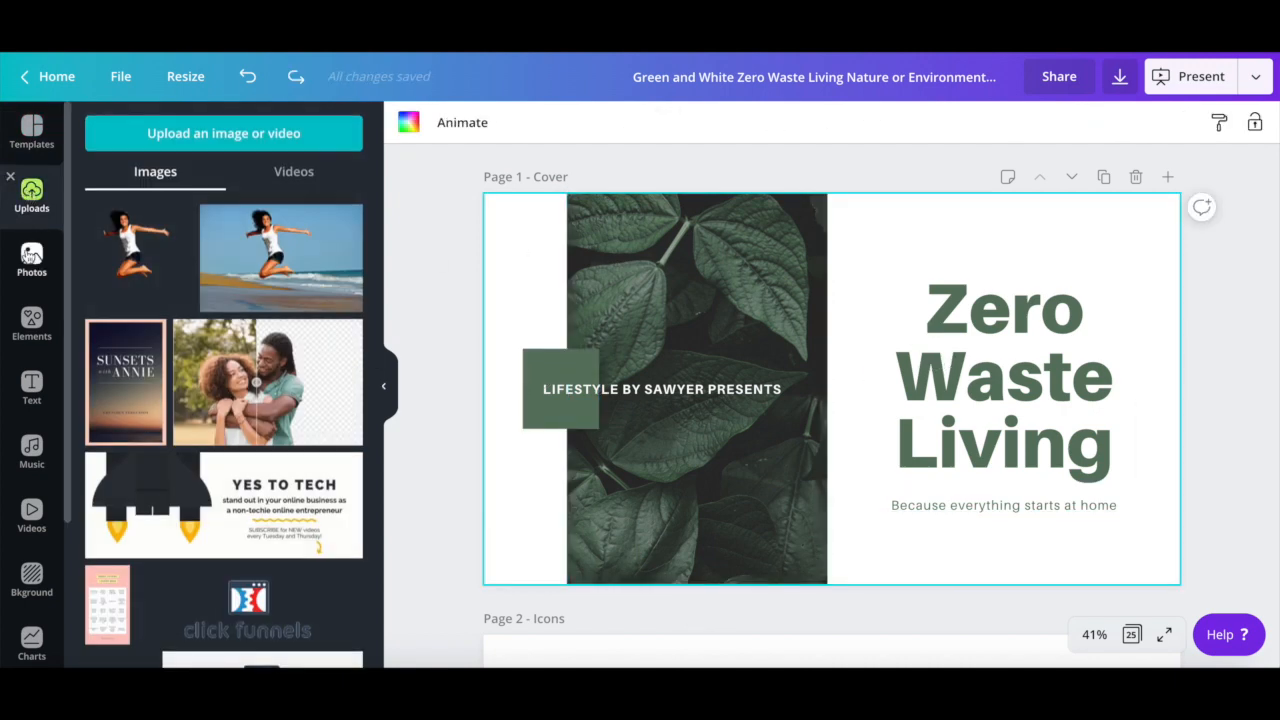
pyautogui.click(31, 268)
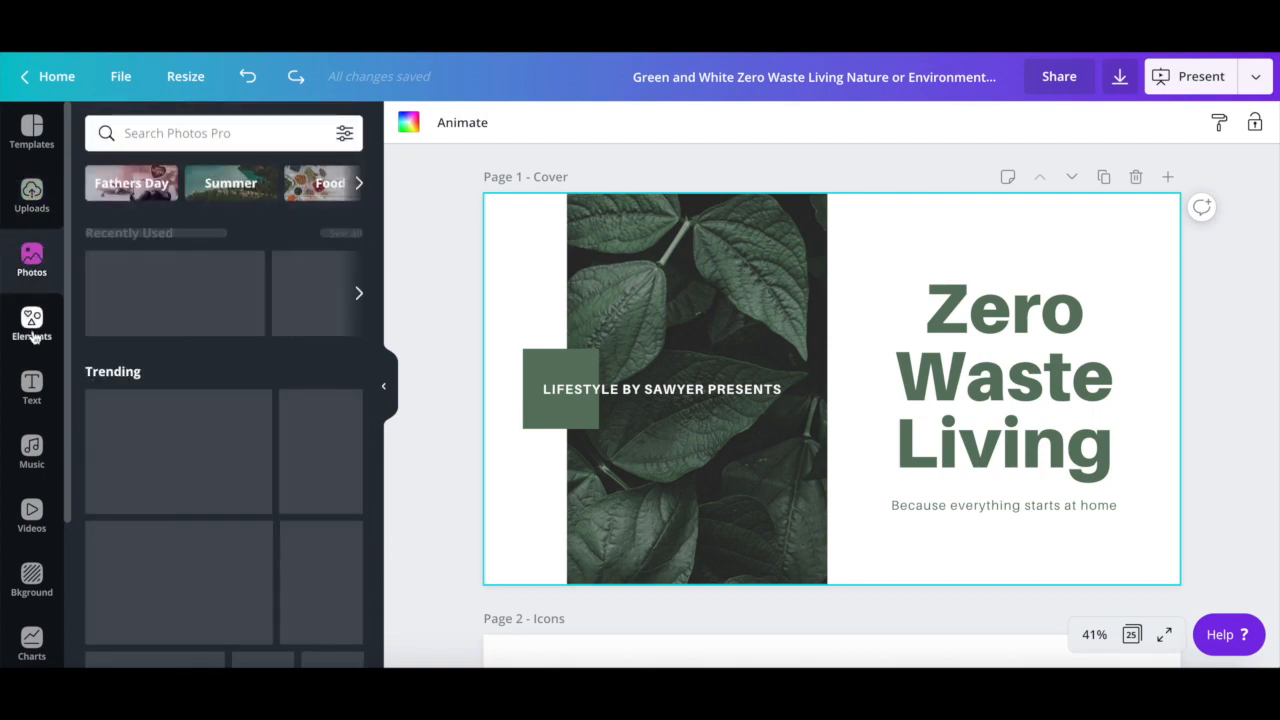
pyautogui.click(31, 330)
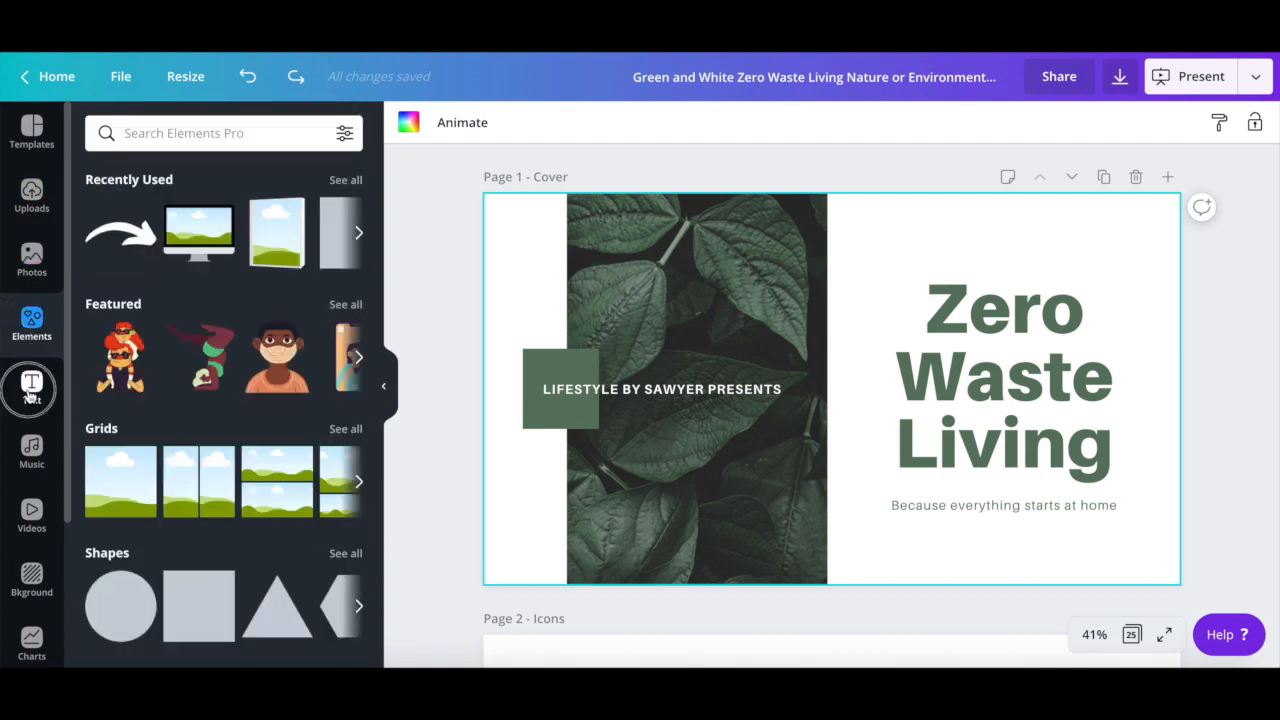
# Step: Browse the Text and Music panels, then reselect the cover's leaf photo and green rectangle
pyautogui.click(31, 388)
pyautogui.click(33, 452)
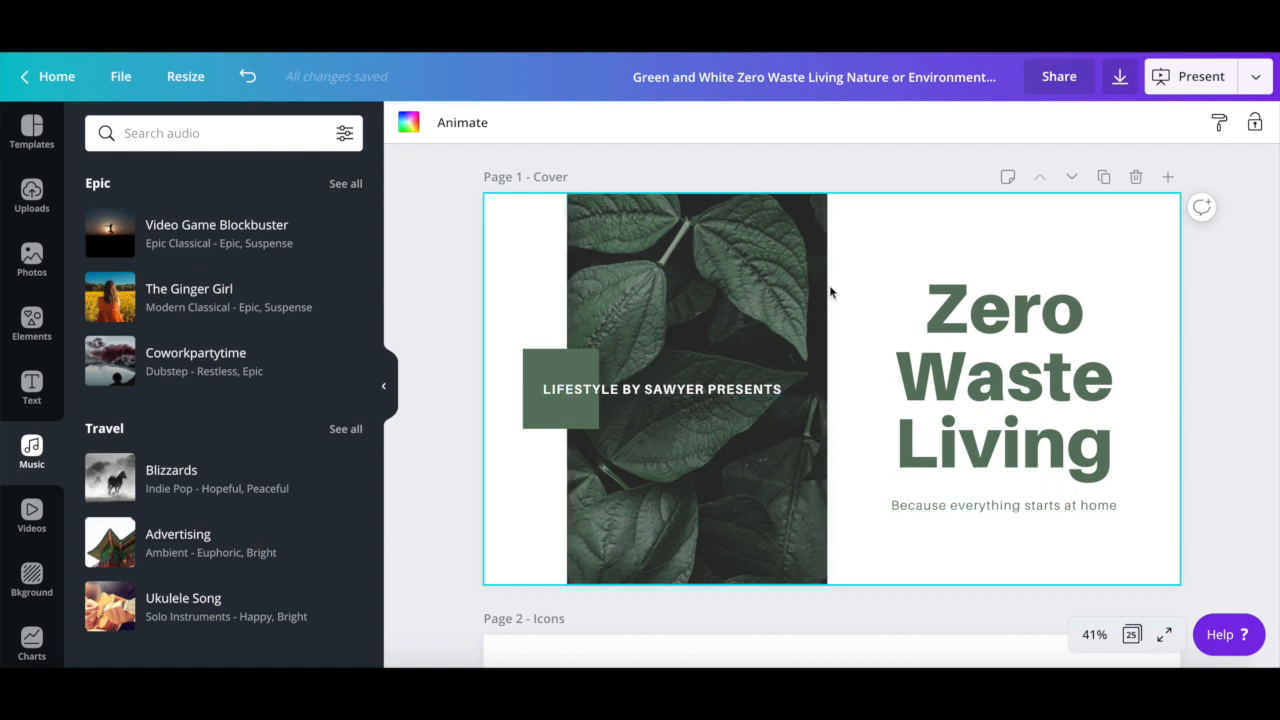
pyautogui.click(703, 287)
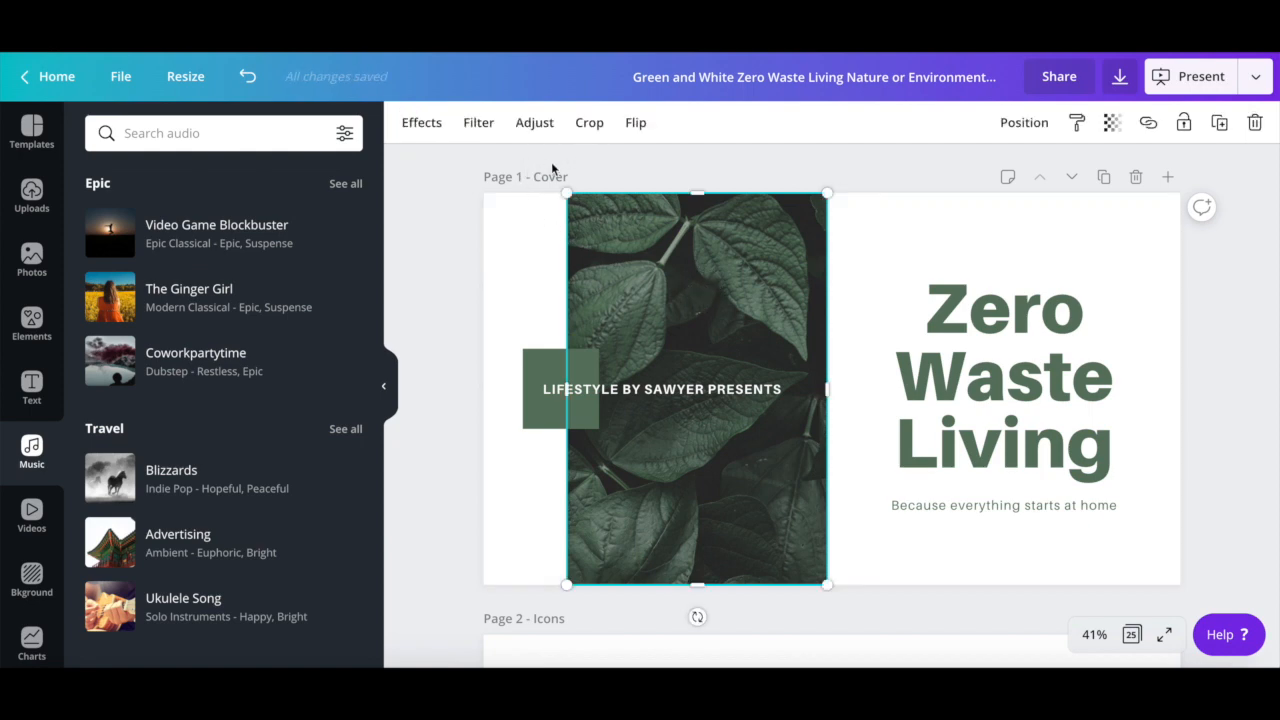
pyautogui.click(575, 370)
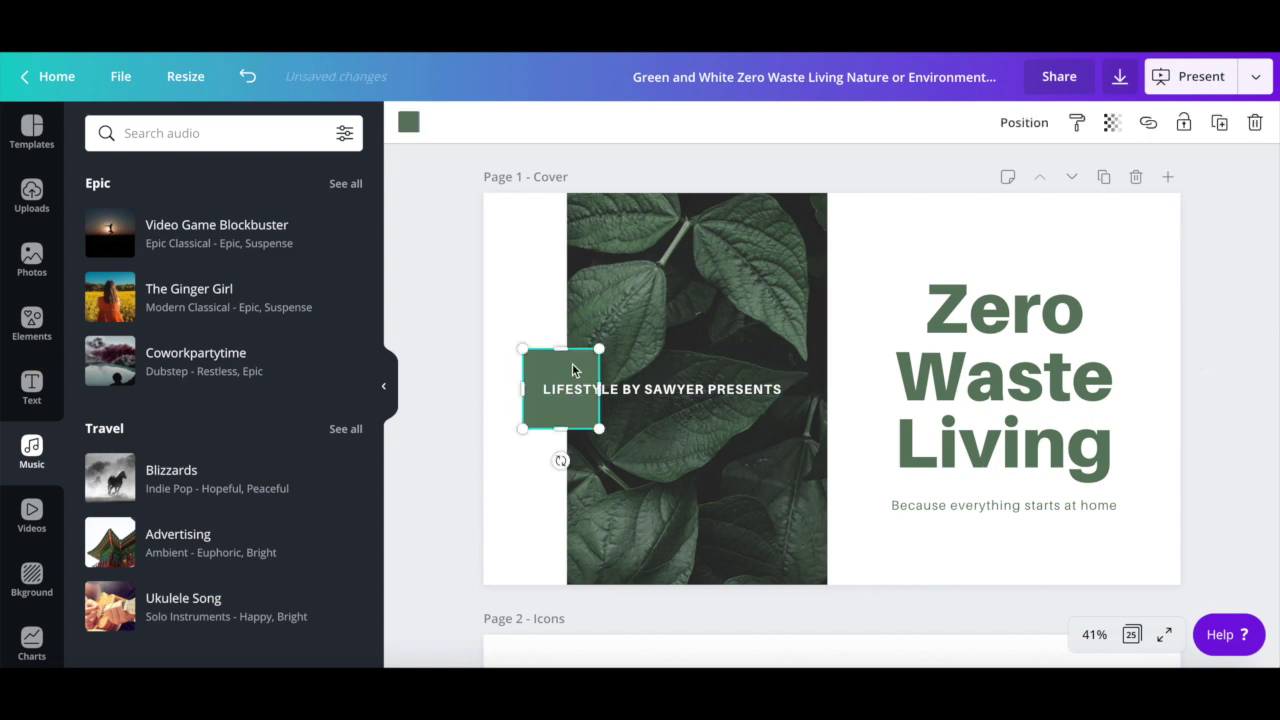
# Step: Retitle the cover heading to Online Business Tips
pyautogui.click(410, 126)
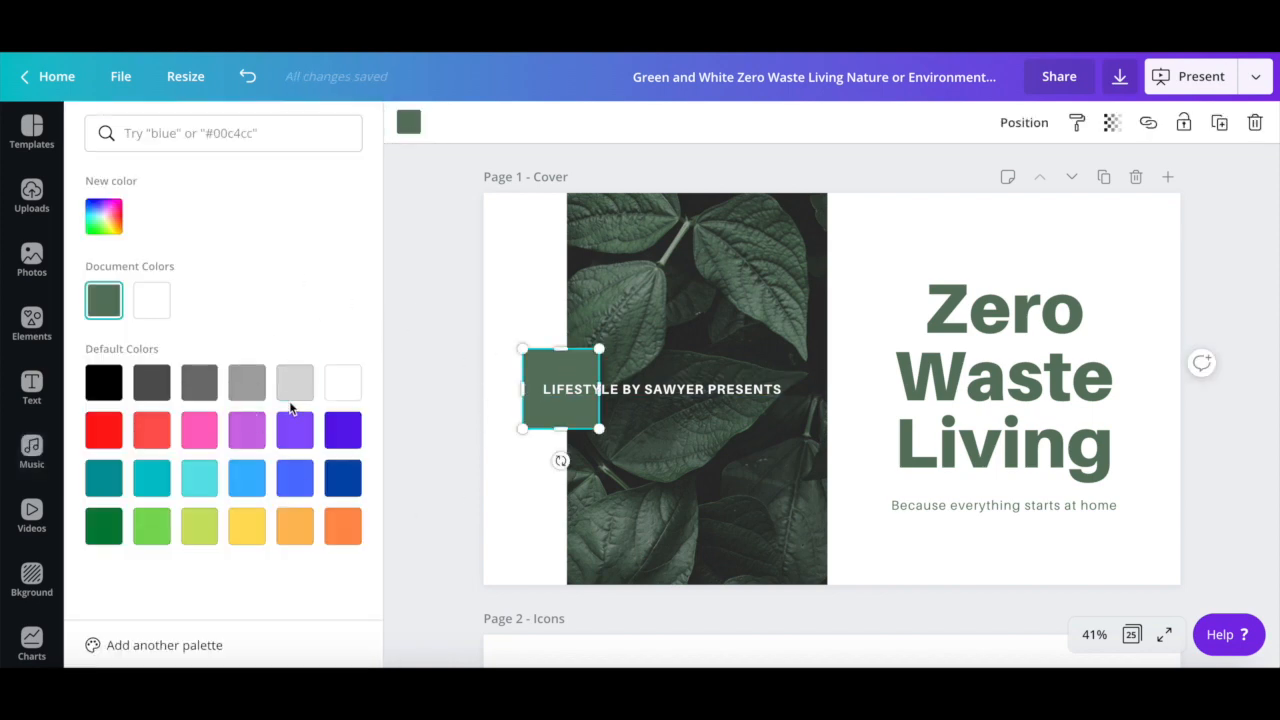
pyautogui.click(1003, 310)
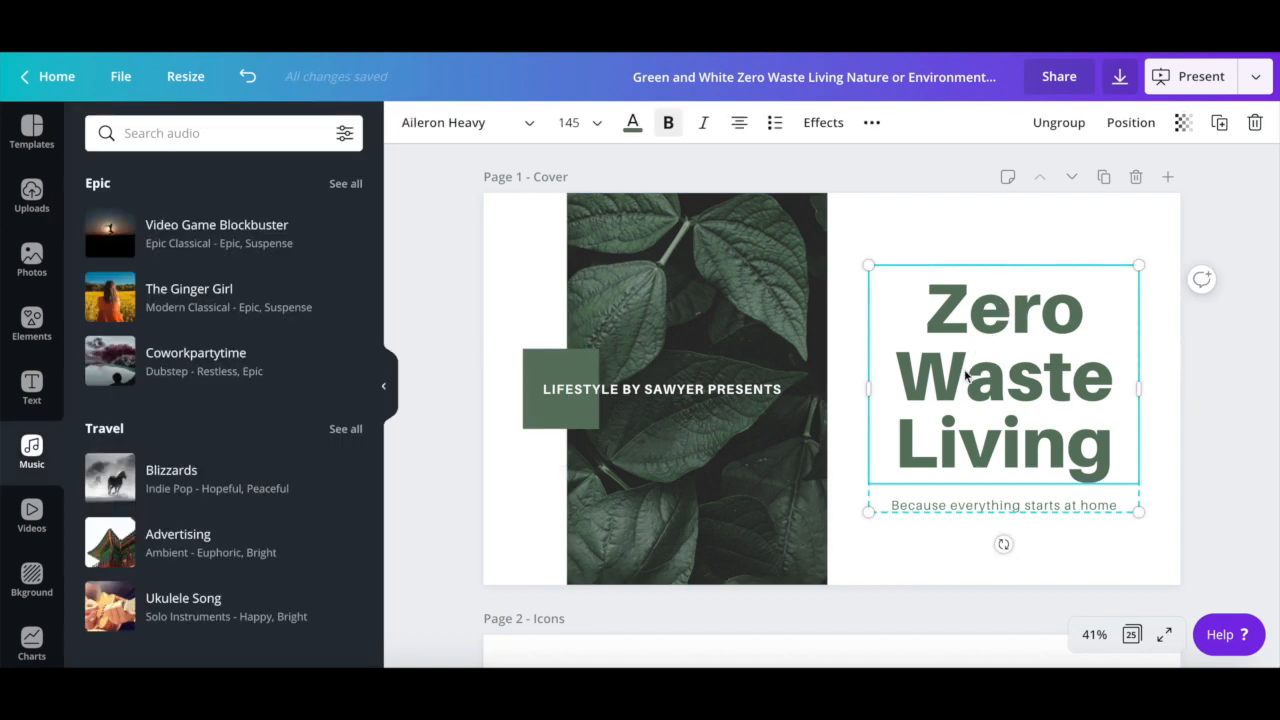
pyautogui.doubleClick(965, 370)
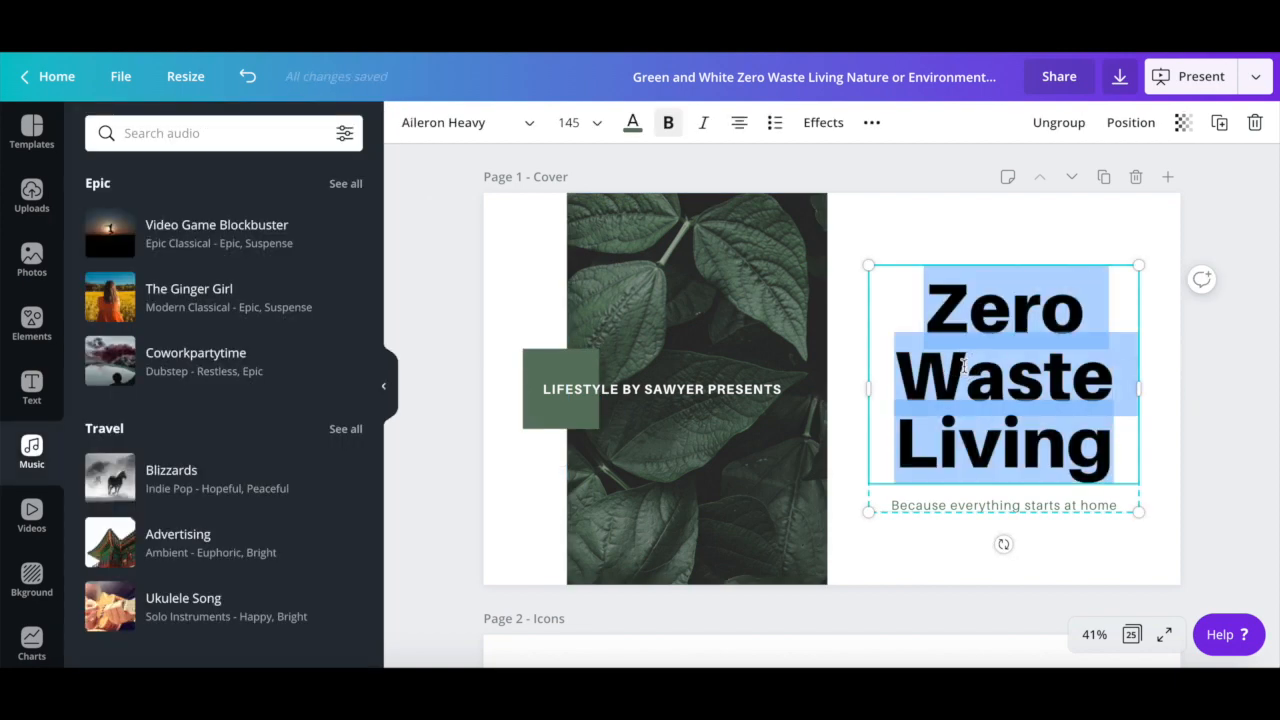
pyautogui.write('Onl')
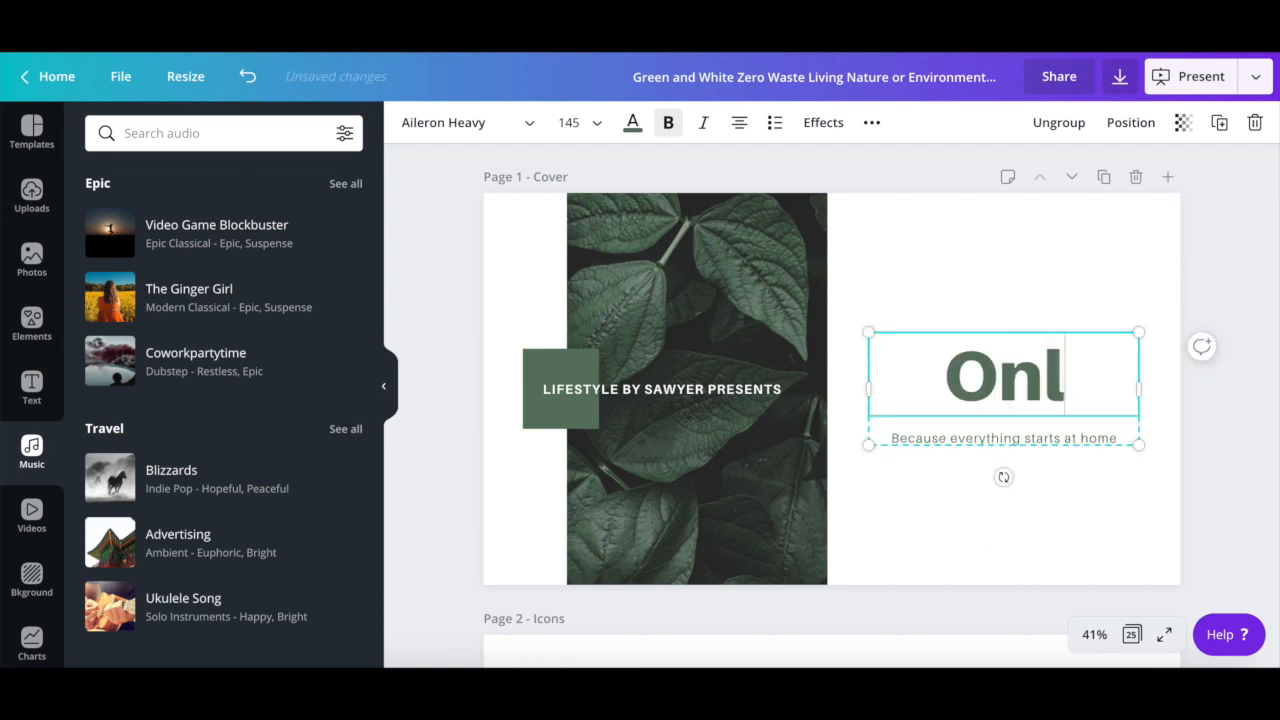
pyautogui.write('ine Busines')
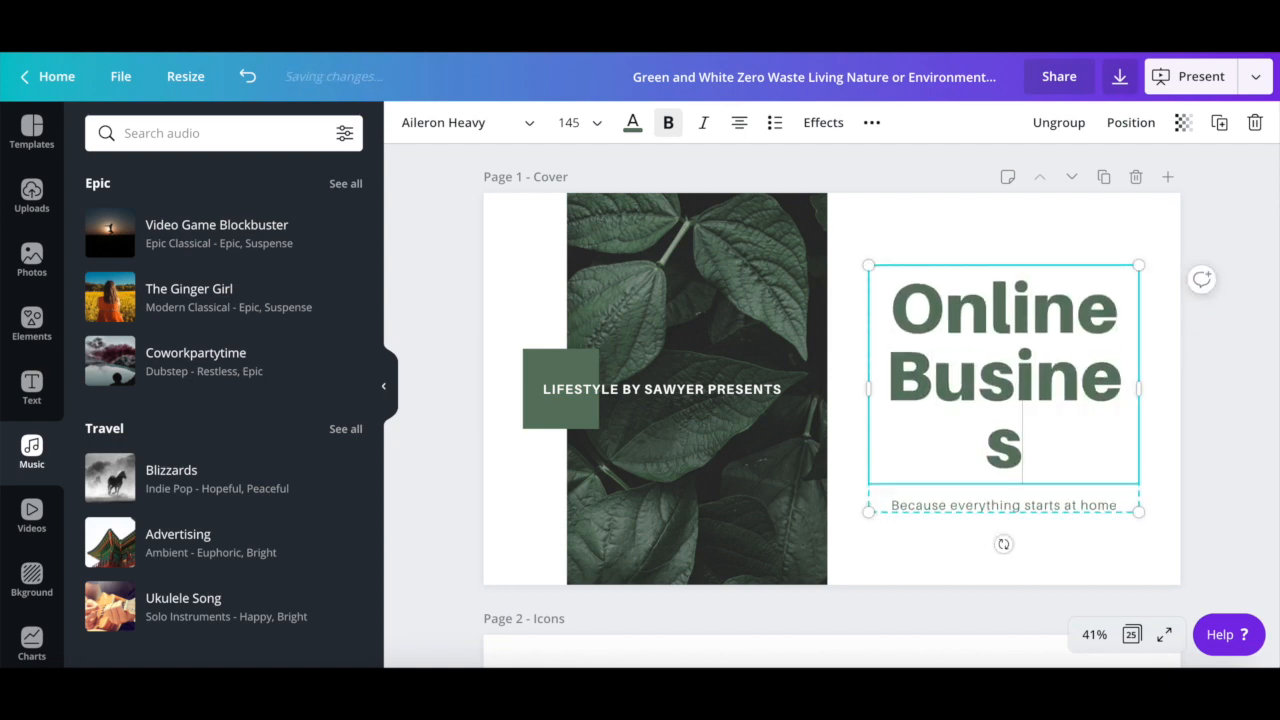
pyautogui.write('s Tips')
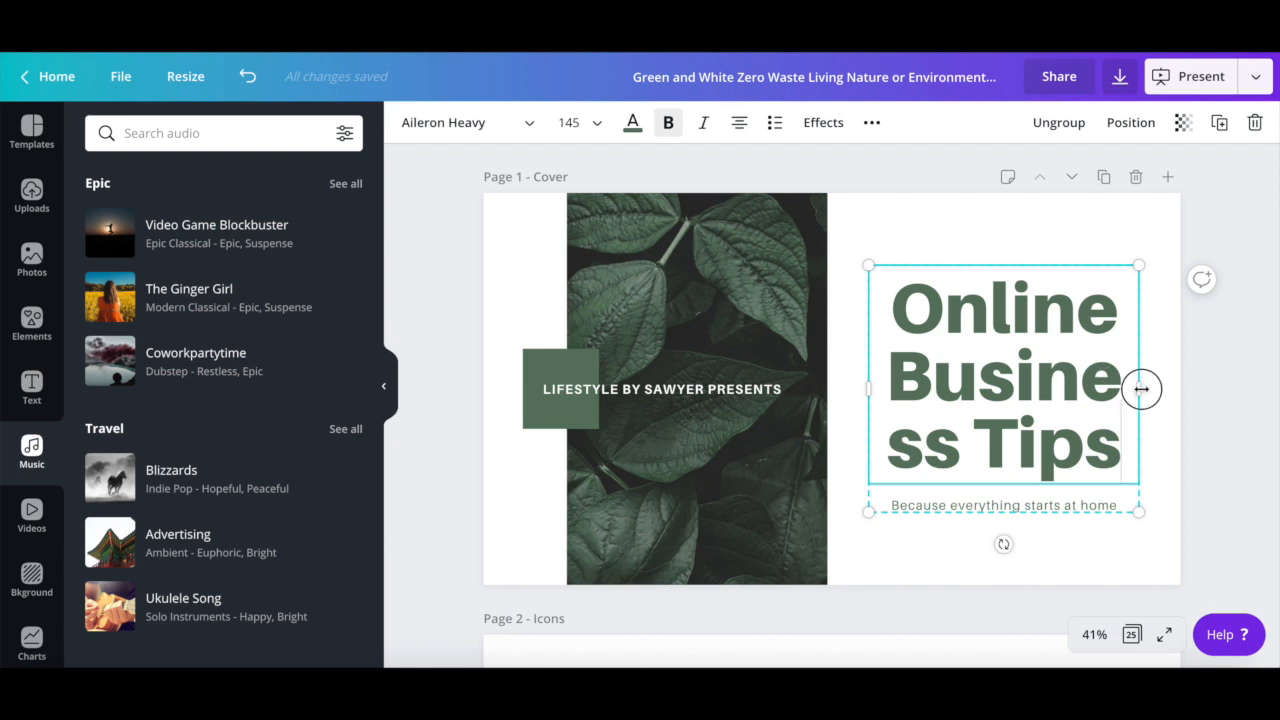
# Step: Widen the title box so Business fits one line and nudge it slightly left
pyautogui.moveTo(1141, 389); pyautogui.dragTo(1200, 379)
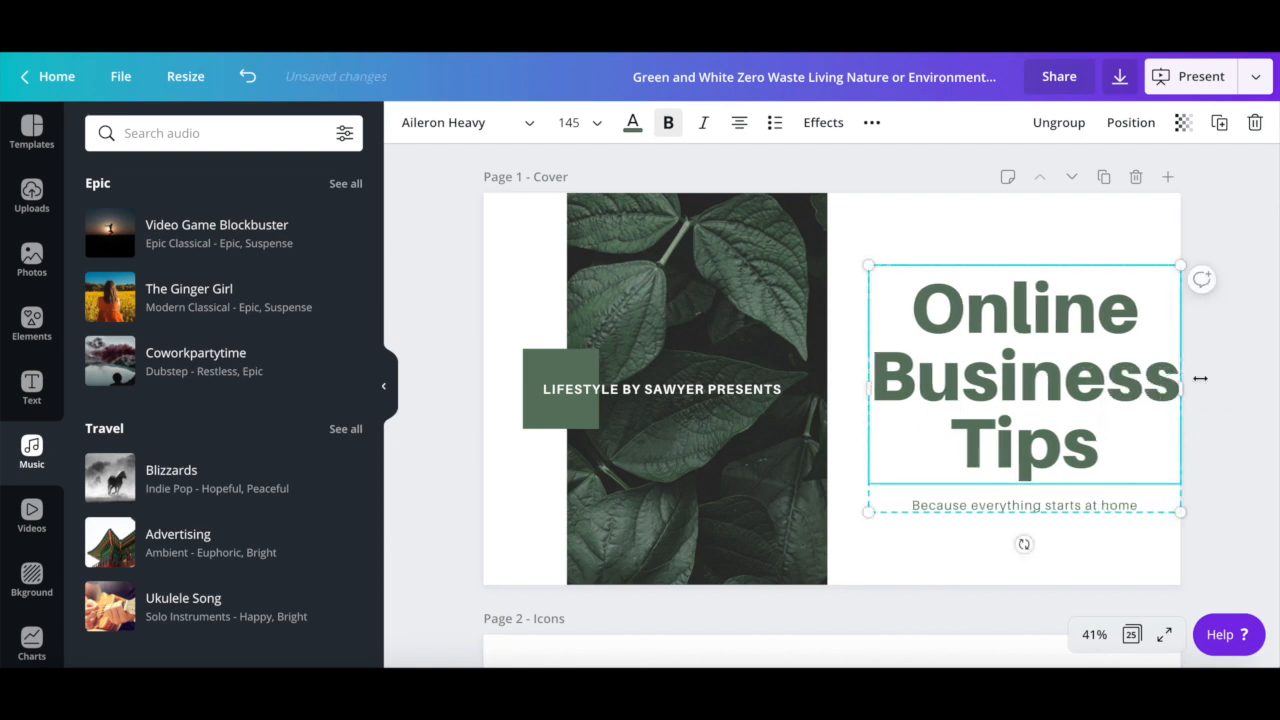
pyautogui.click(1240, 380)
pyautogui.moveTo(1076, 378); pyautogui.dragTo(1057, 380)
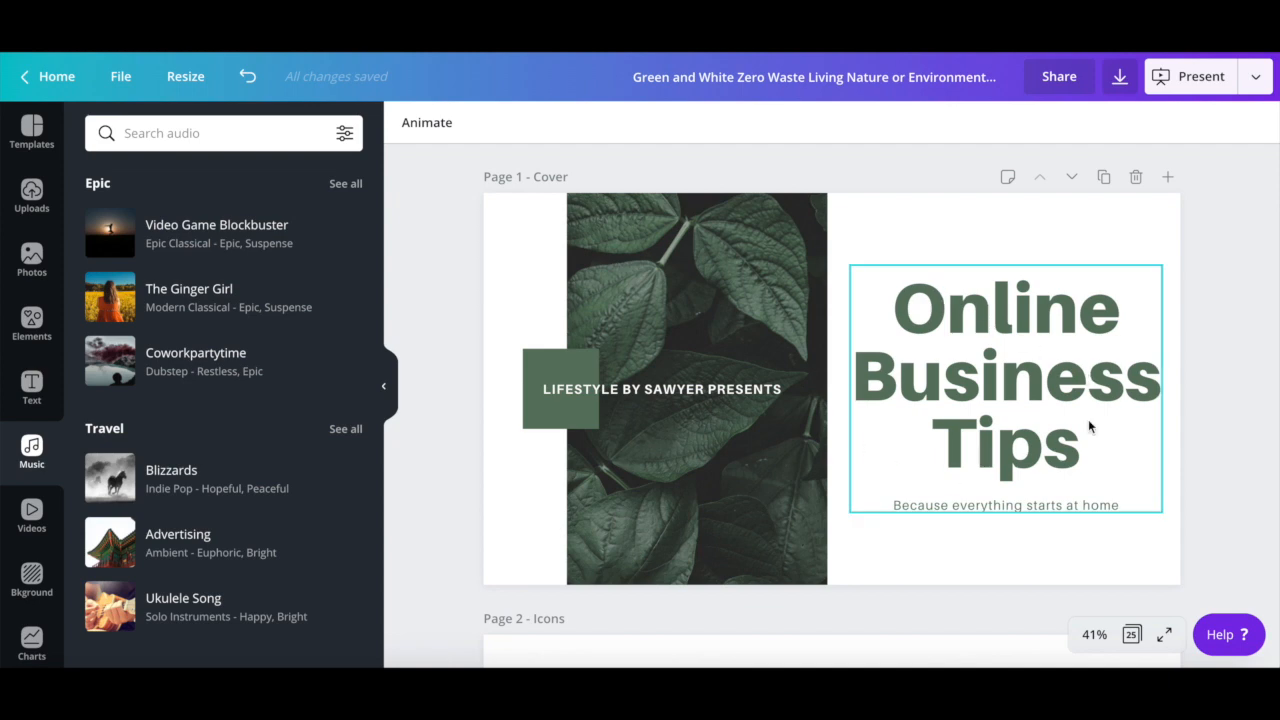
pyautogui.doubleClick(932, 376)
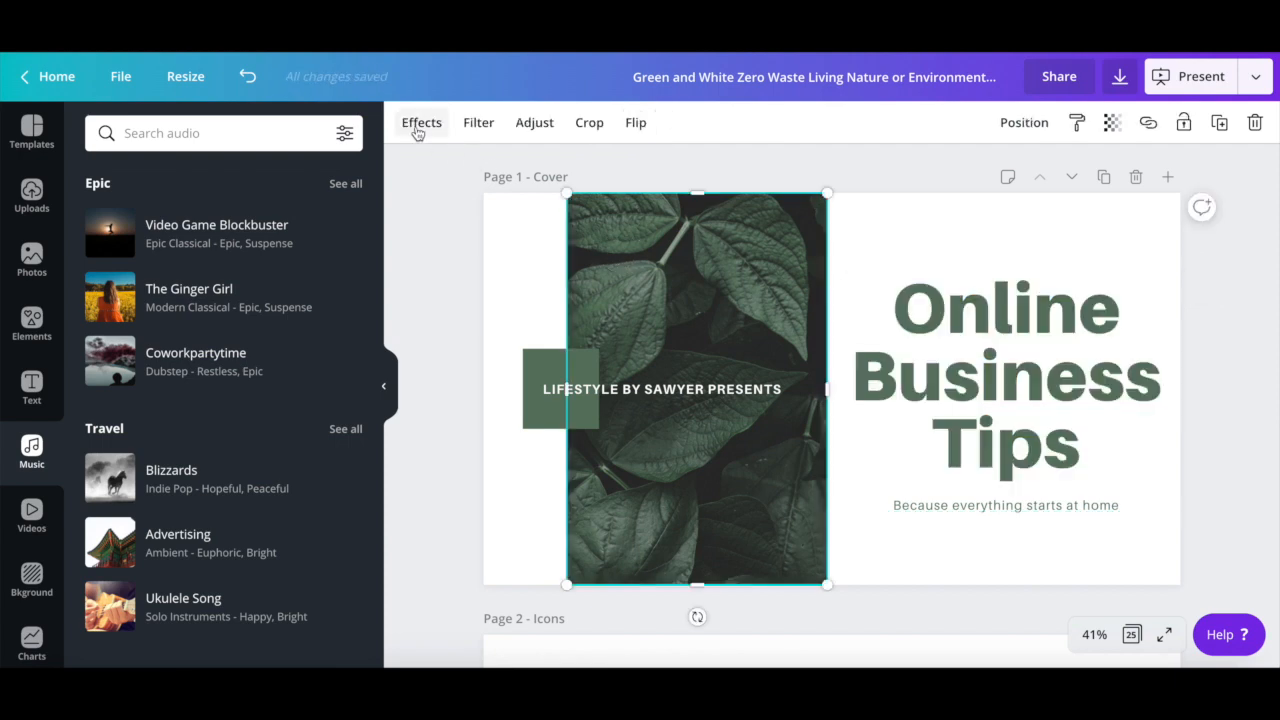
# Step: Replace the cover's leaf photo with a recently used laptop photo from the photo library
pyautogui.click(421, 122)
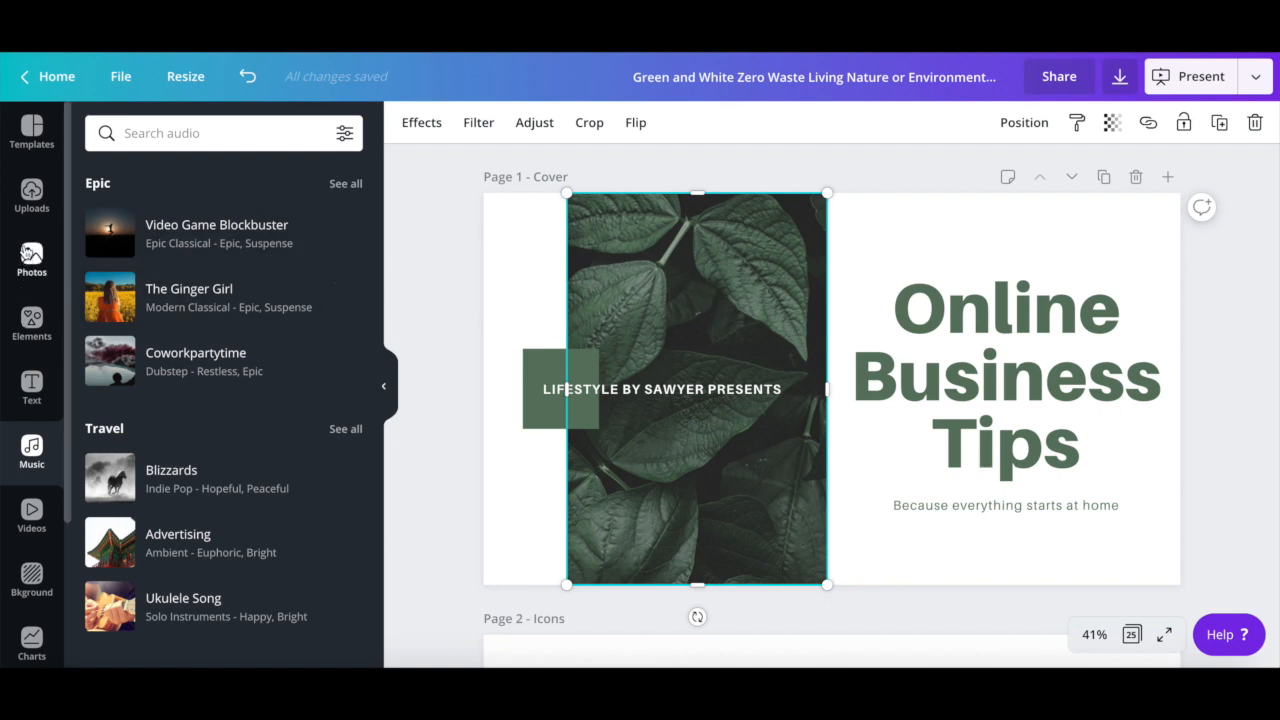
pyautogui.click(31, 257)
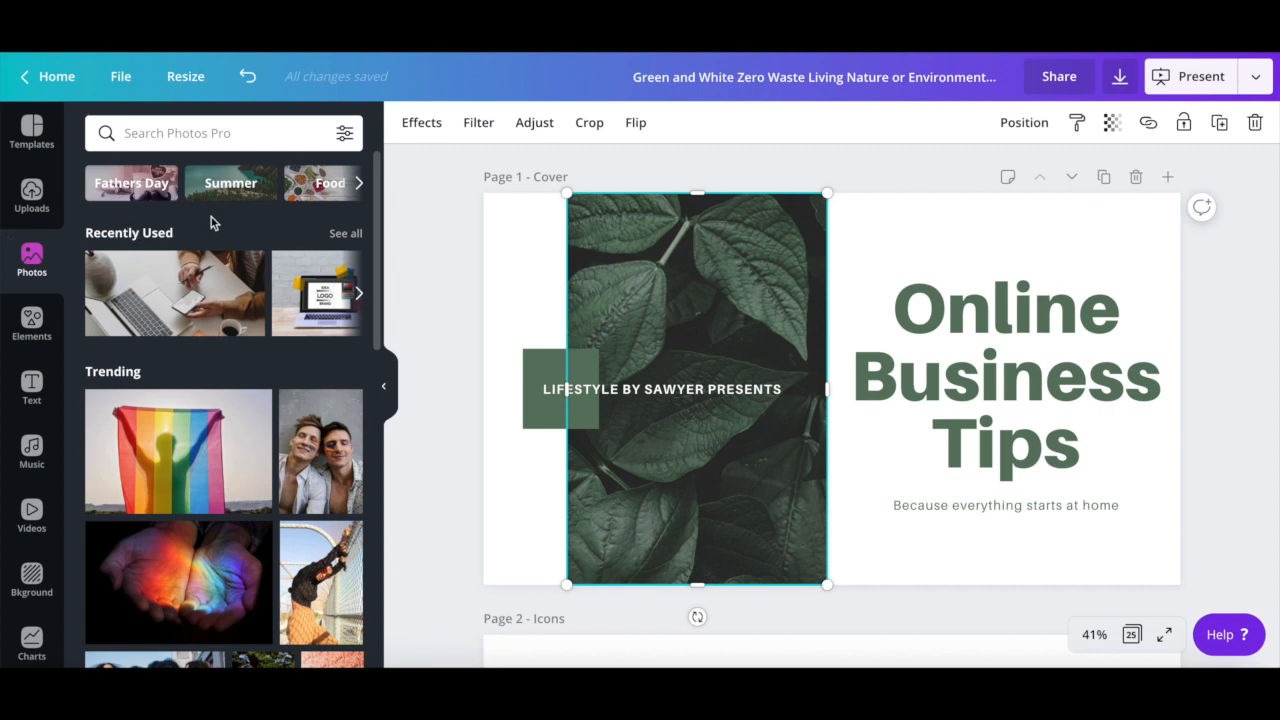
pyautogui.moveTo(152, 284); pyautogui.dragTo(590, 230)
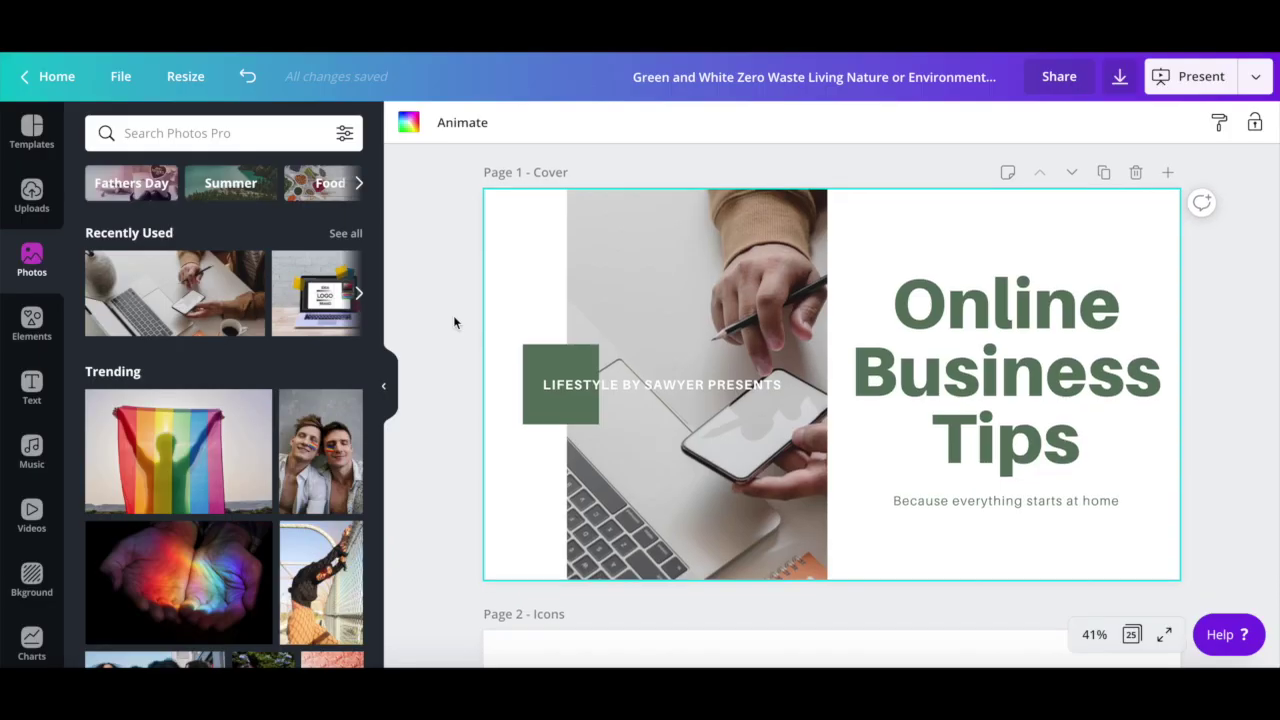
pyautogui.scroll(-2, 453, 321)
pyautogui.scroll(-2, 453, 321)
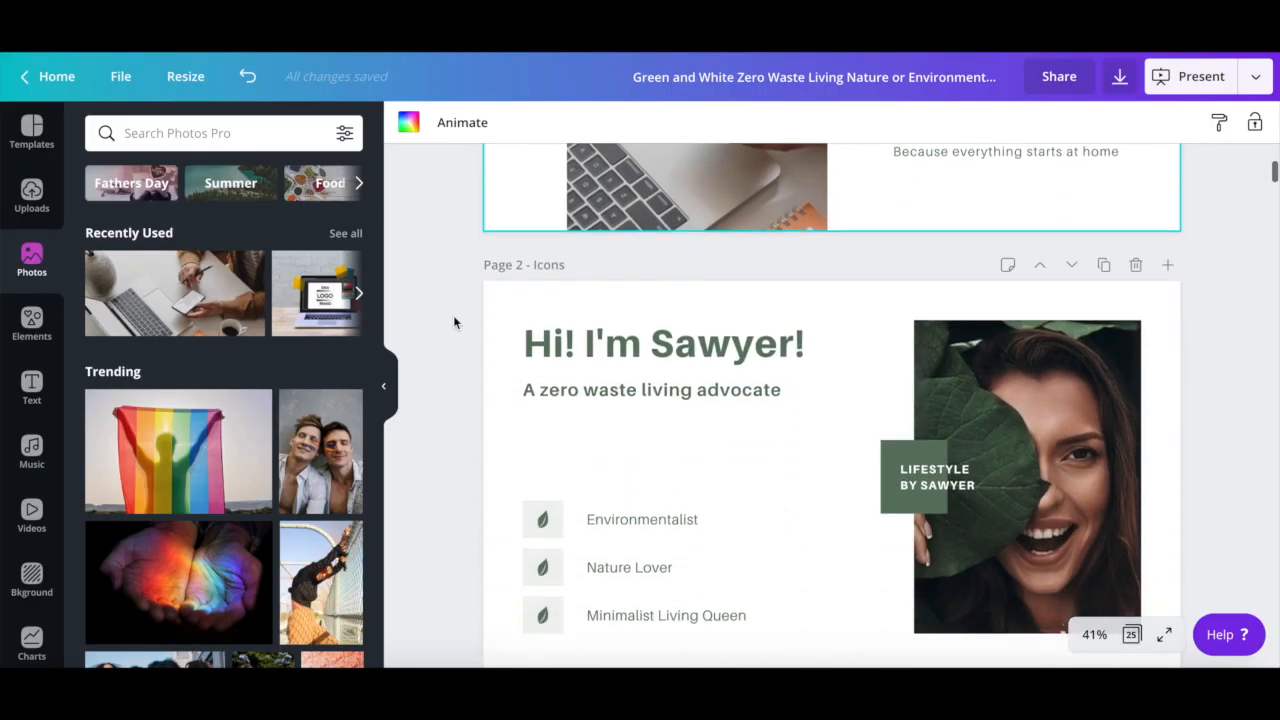
pyautogui.scroll(-2, 453, 321)
pyautogui.scroll(-2, 453, 321)
pyautogui.scroll(-1, 453, 321)
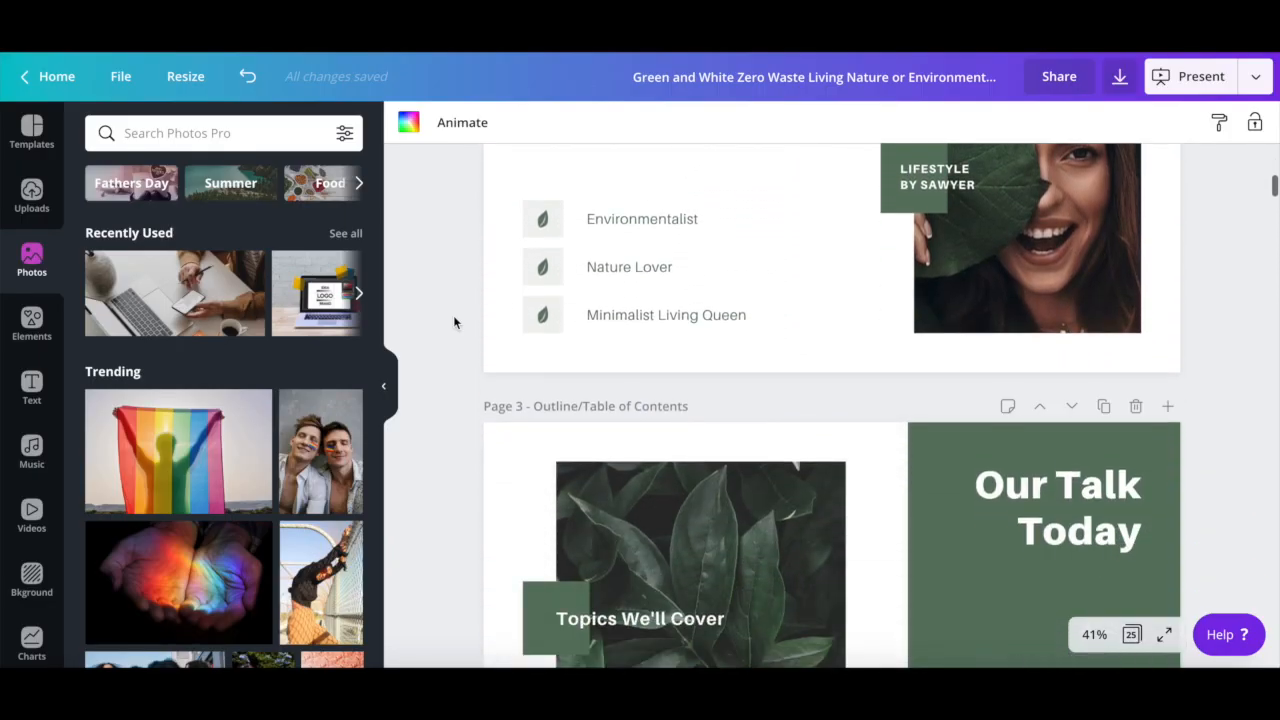
pyautogui.scroll(-1, 453, 321)
pyautogui.scroll(-1, 453, 321)
pyautogui.scroll(-1, 453, 321)
pyautogui.scroll(3, 453, 321)
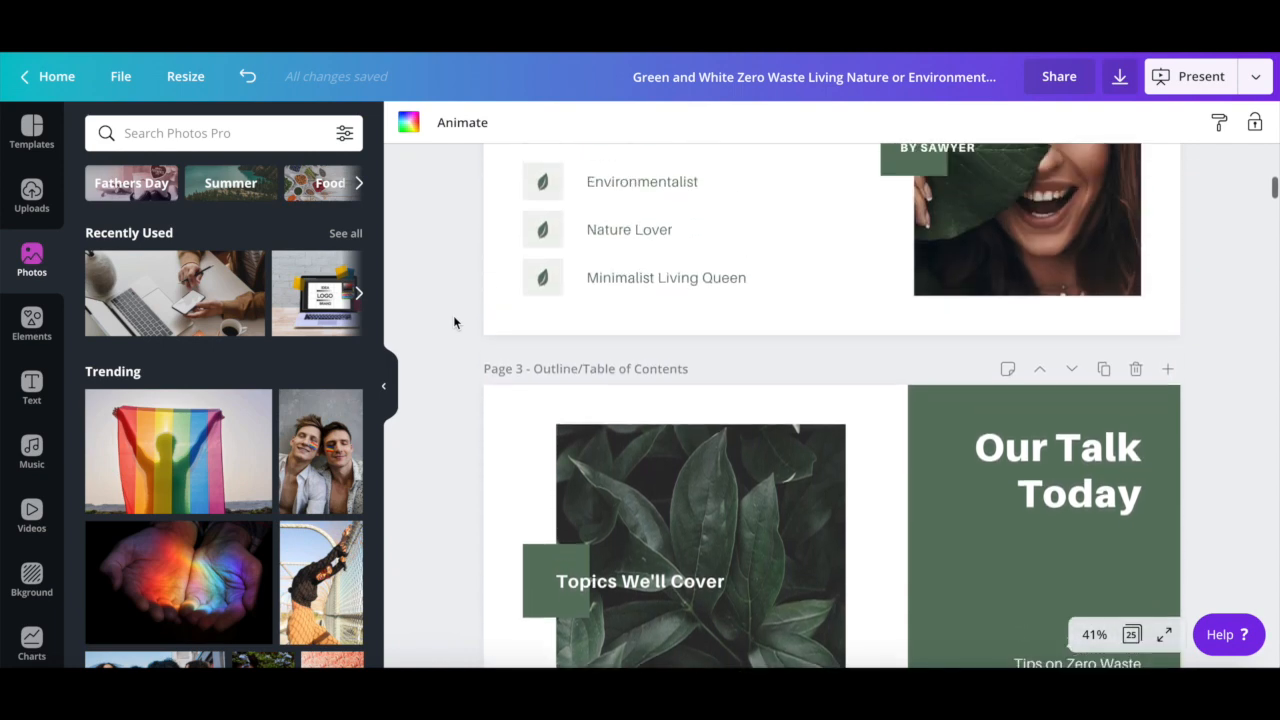
pyautogui.scroll(3, 453, 321)
pyautogui.scroll(3, 453, 321)
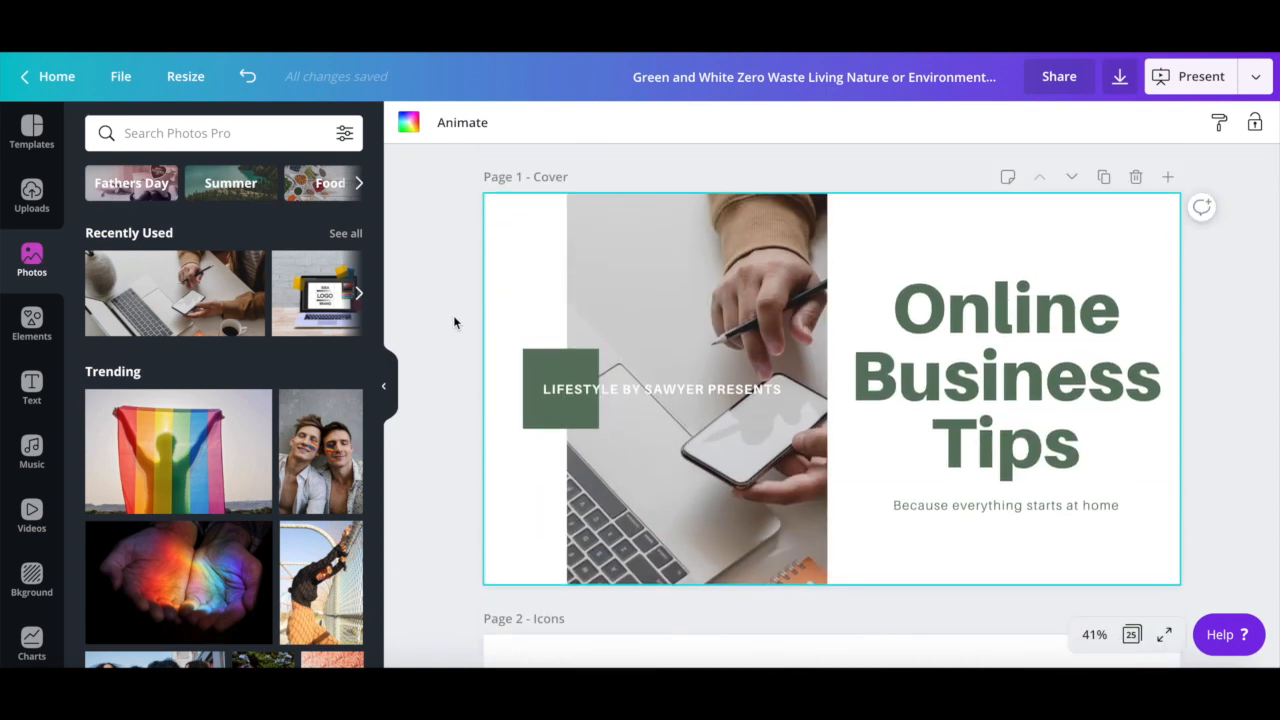
pyautogui.scroll(-3, 453, 321)
pyautogui.scroll(-2, 453, 321)
pyautogui.scroll(-1, 453, 321)
pyautogui.scroll(-2, 453, 321)
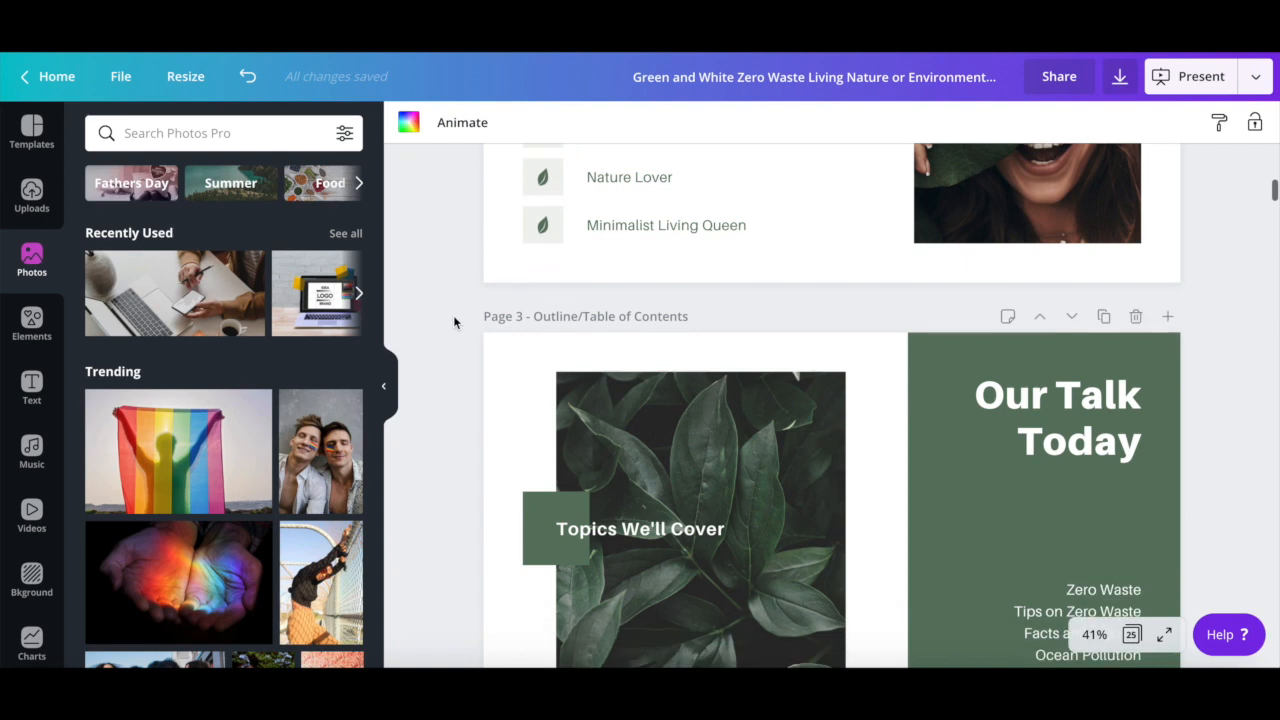
pyautogui.scroll(-1, 453, 321)
pyautogui.scroll(-1, 453, 321)
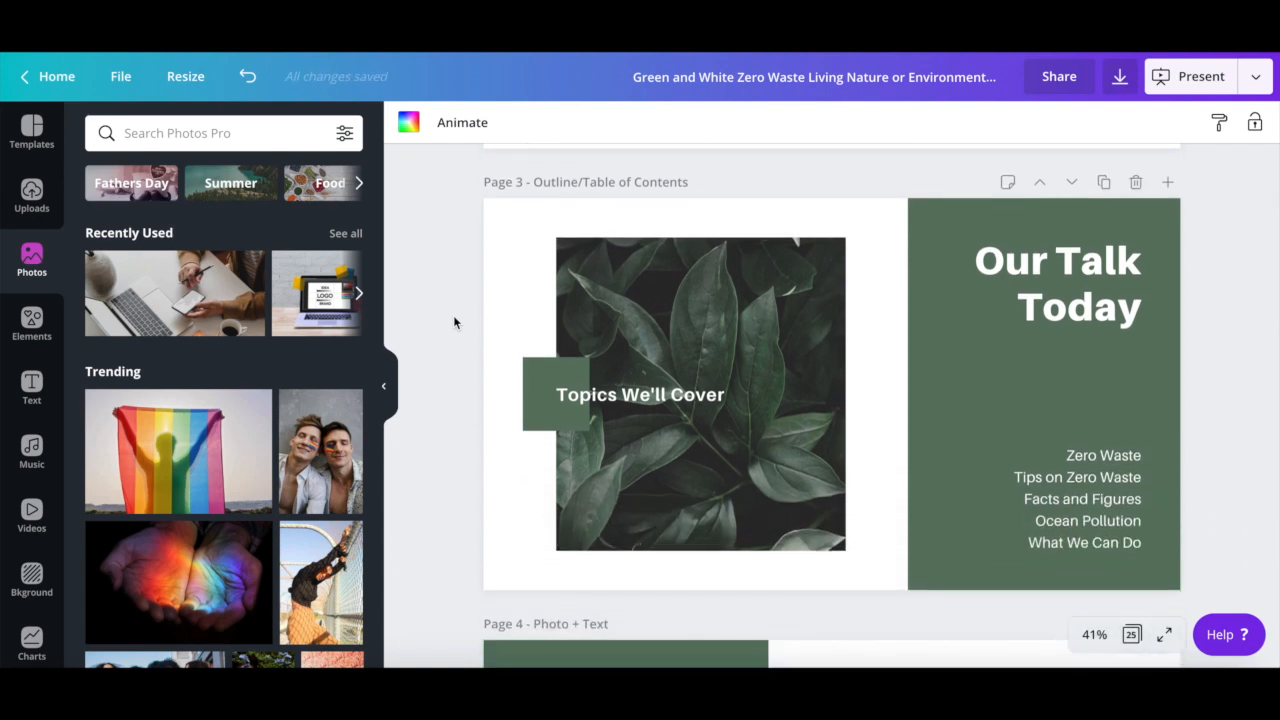
pyautogui.scroll(-4, 453, 321)
pyautogui.scroll(-1, 453, 321)
pyautogui.scroll(-1, 453, 321)
pyautogui.scroll(-2, 453, 321)
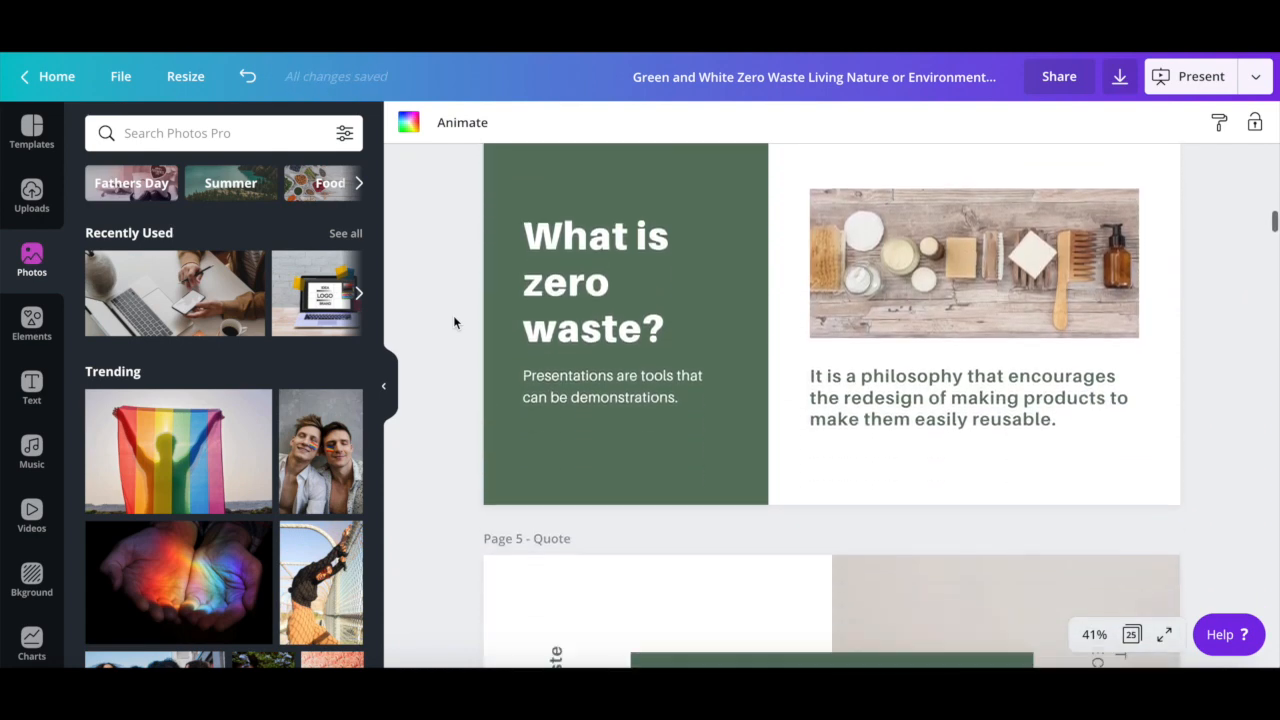
pyautogui.scroll(-2, 453, 321)
pyautogui.scroll(-2, 453, 321)
pyautogui.scroll(-2, 453, 321)
pyautogui.scroll(-2, 453, 321)
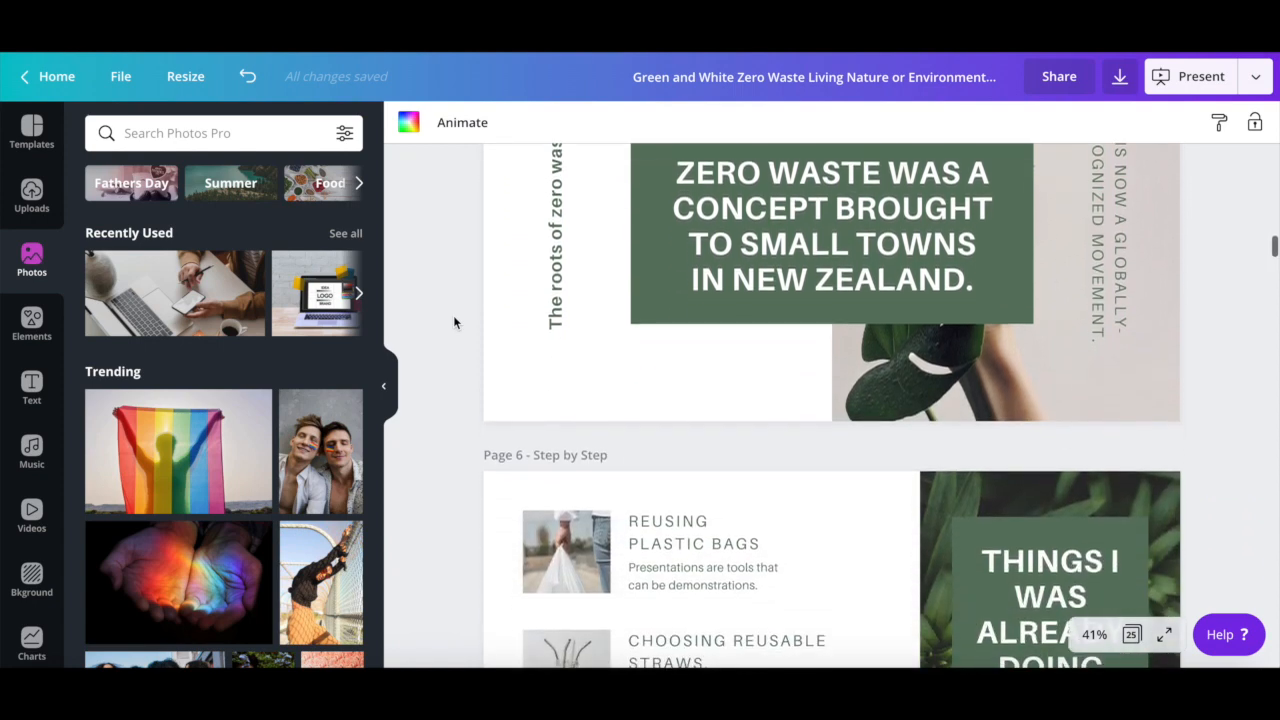
pyautogui.scroll(-1, 453, 321)
pyautogui.scroll(-2, 453, 321)
pyautogui.scroll(-2, 453, 321)
pyautogui.scroll(-3, 453, 321)
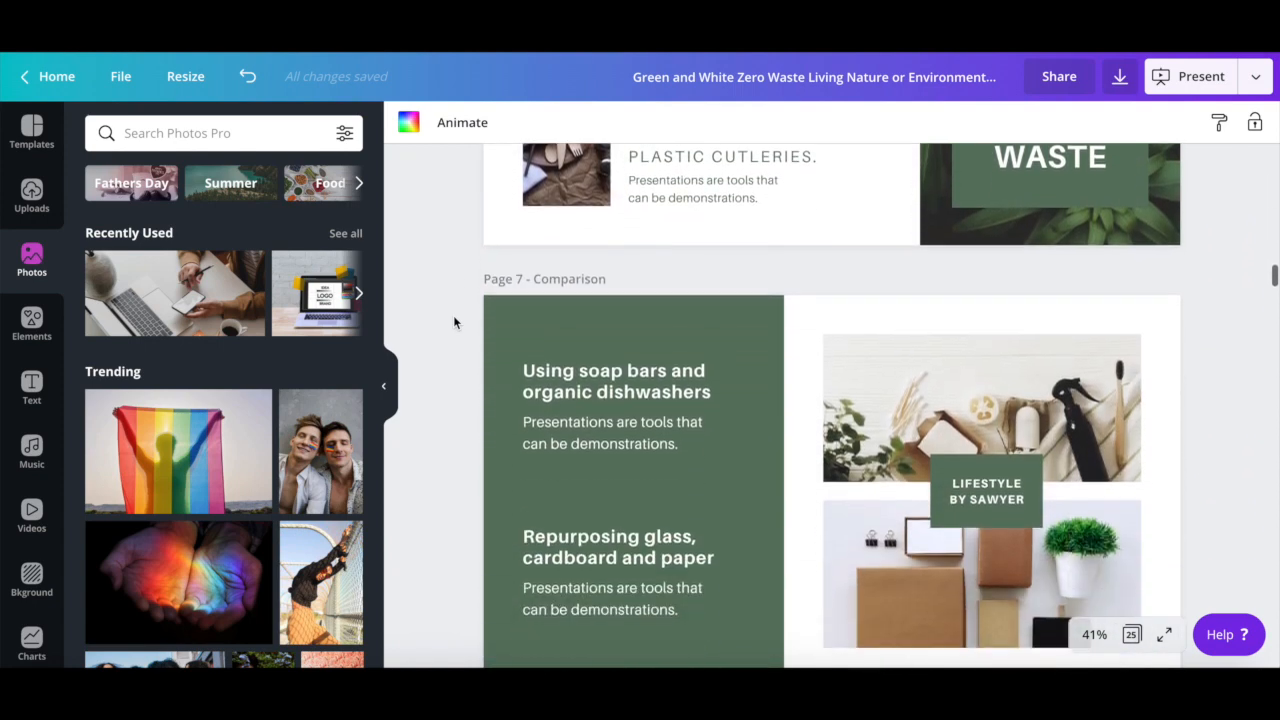
pyautogui.scroll(-1, 453, 321)
pyautogui.scroll(-1, 453, 321)
pyautogui.scroll(-2, 453, 321)
pyautogui.scroll(-3, 453, 321)
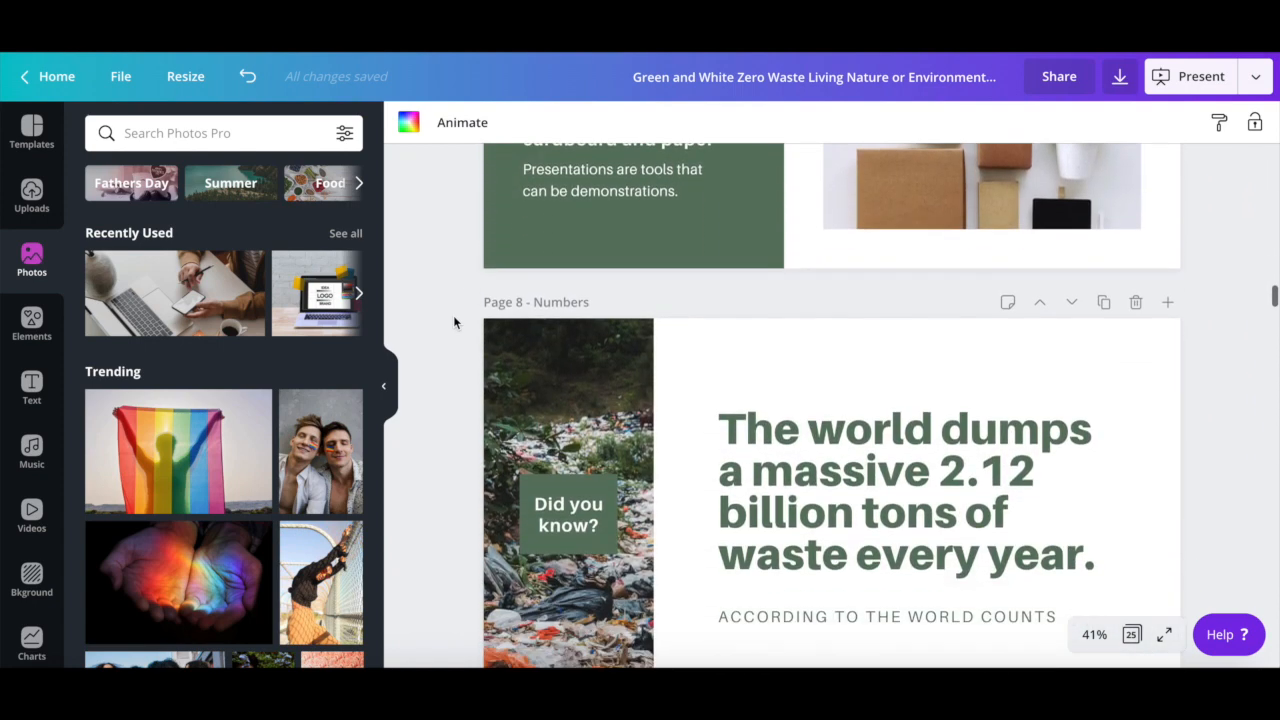
pyautogui.scroll(-1, 453, 321)
pyautogui.scroll(-2, 453, 321)
pyautogui.scroll(-2, 453, 321)
pyautogui.scroll(-2, 453, 321)
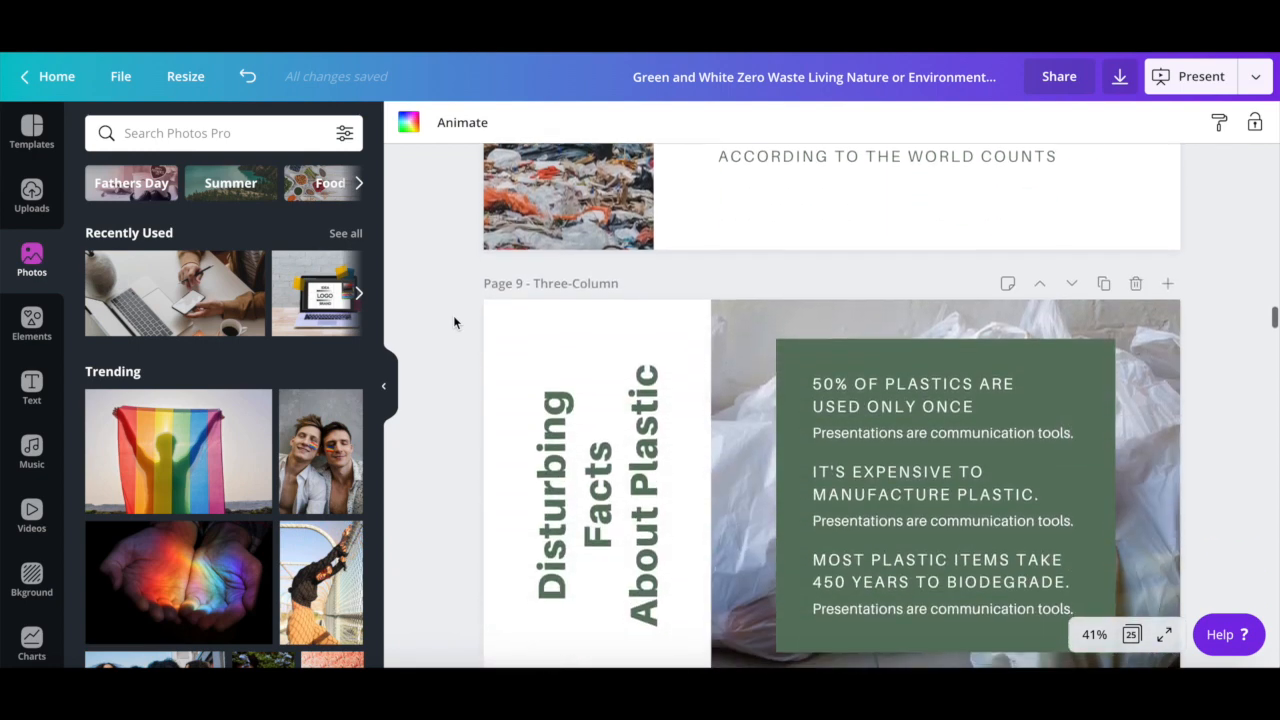
pyautogui.scroll(-1, 453, 321)
pyautogui.scroll(-2, 453, 321)
pyautogui.scroll(-2, 453, 321)
pyautogui.scroll(-2, 453, 321)
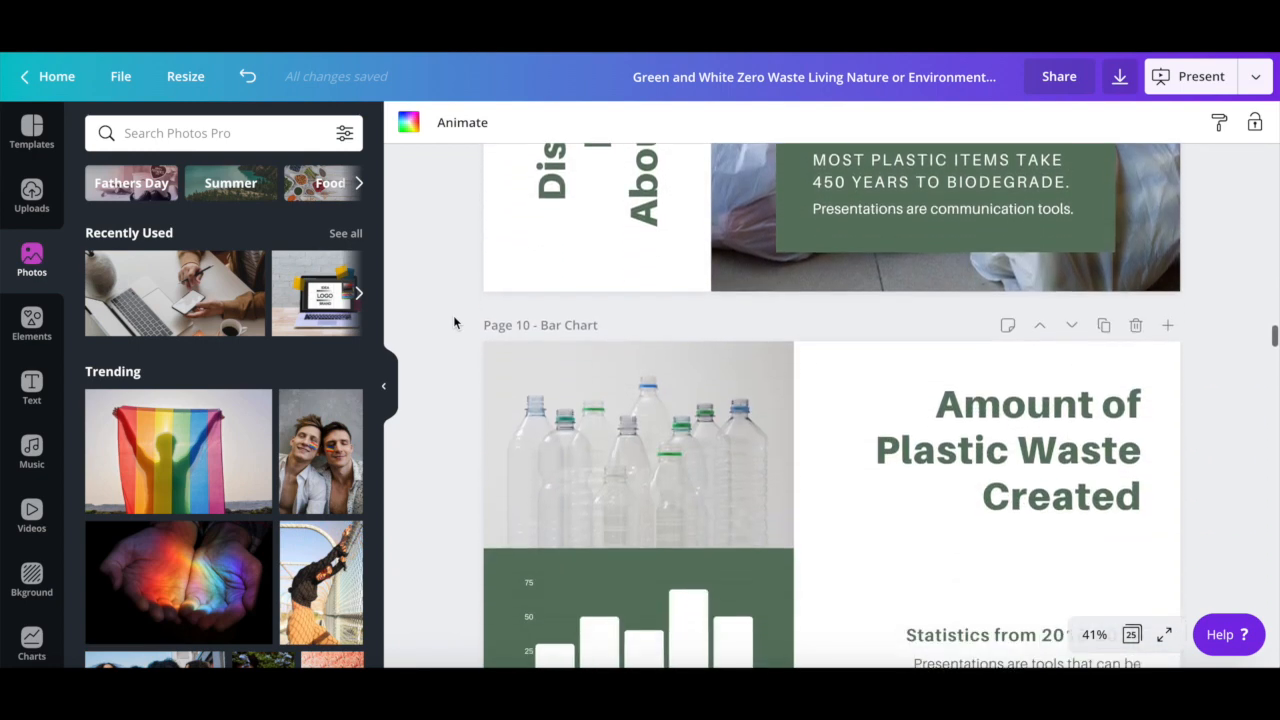
pyautogui.scroll(-1, 453, 321)
pyautogui.scroll(-2, 453, 321)
pyautogui.scroll(-2, 453, 321)
pyautogui.scroll(-1, 453, 321)
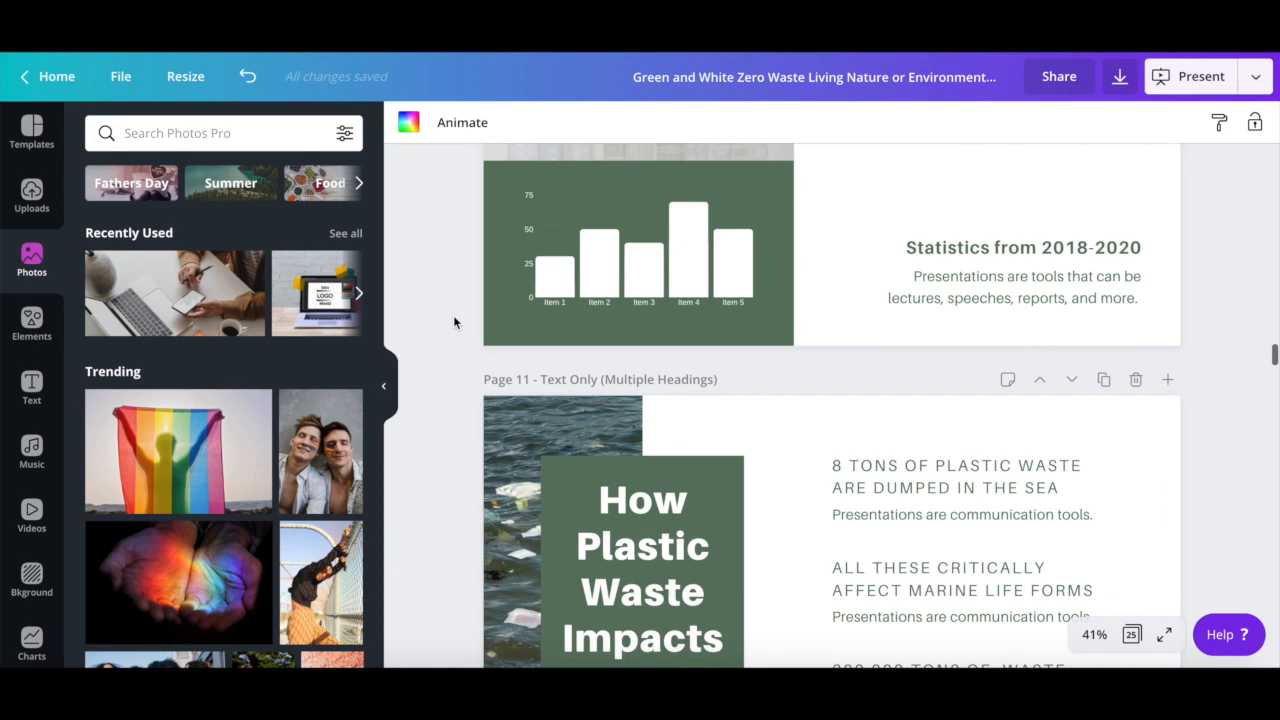
pyautogui.scroll(-2, 453, 321)
pyautogui.scroll(-1, 453, 321)
pyautogui.scroll(-3, 453, 321)
pyautogui.scroll(-2, 453, 321)
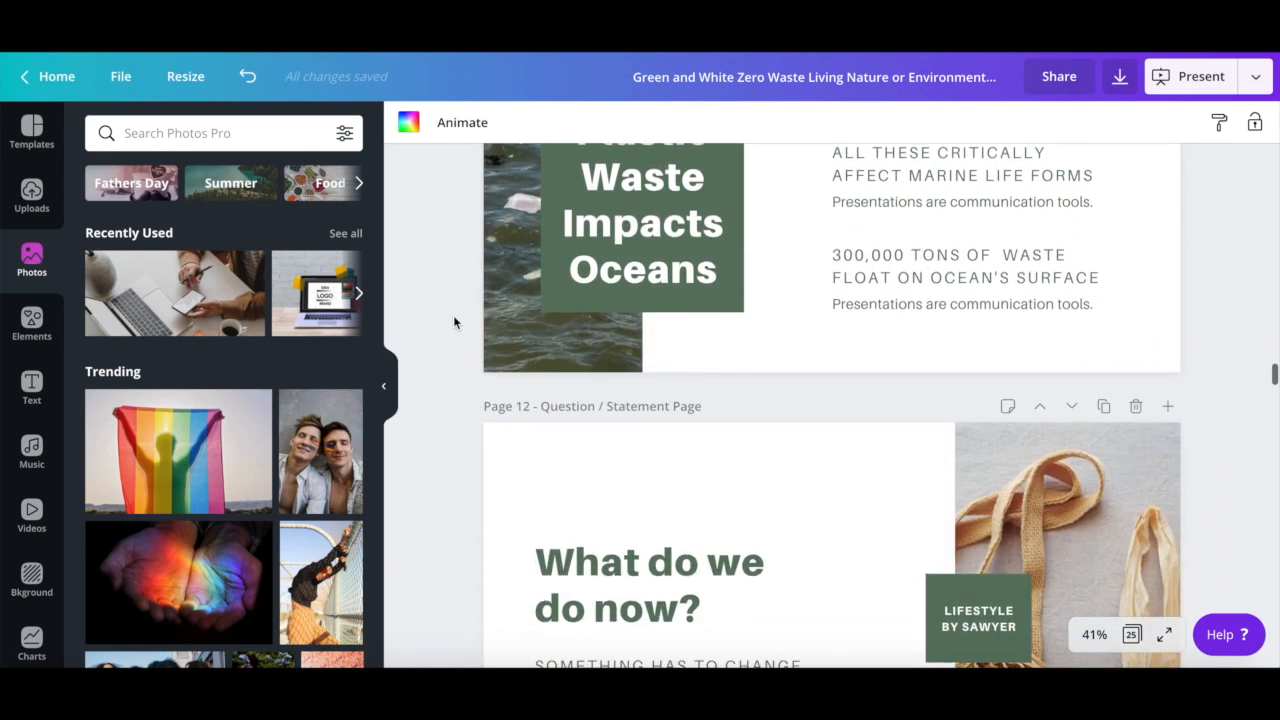
pyautogui.scroll(-1, 453, 321)
pyautogui.scroll(-1, 453, 321)
pyautogui.scroll(-2, 453, 321)
pyautogui.scroll(-2, 453, 321)
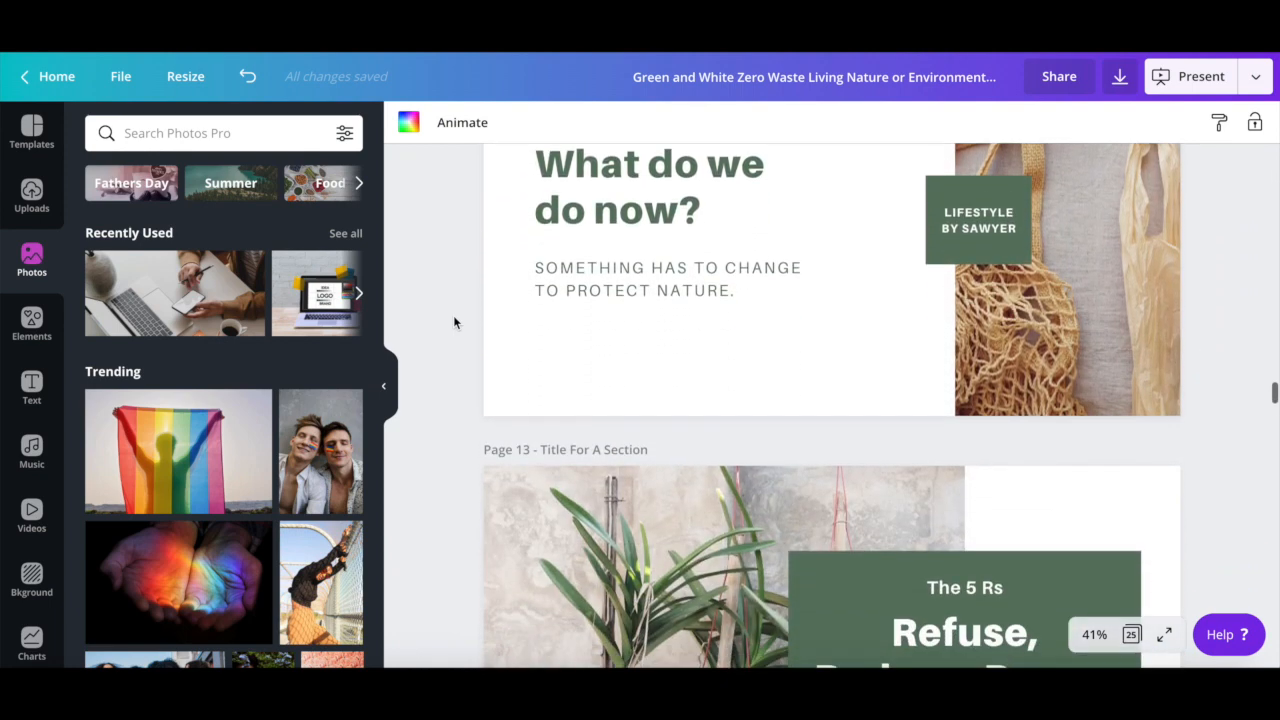
pyautogui.scroll(-1, 453, 321)
pyautogui.scroll(-2, 453, 321)
pyautogui.scroll(-2, 453, 321)
pyautogui.scroll(-2, 453, 321)
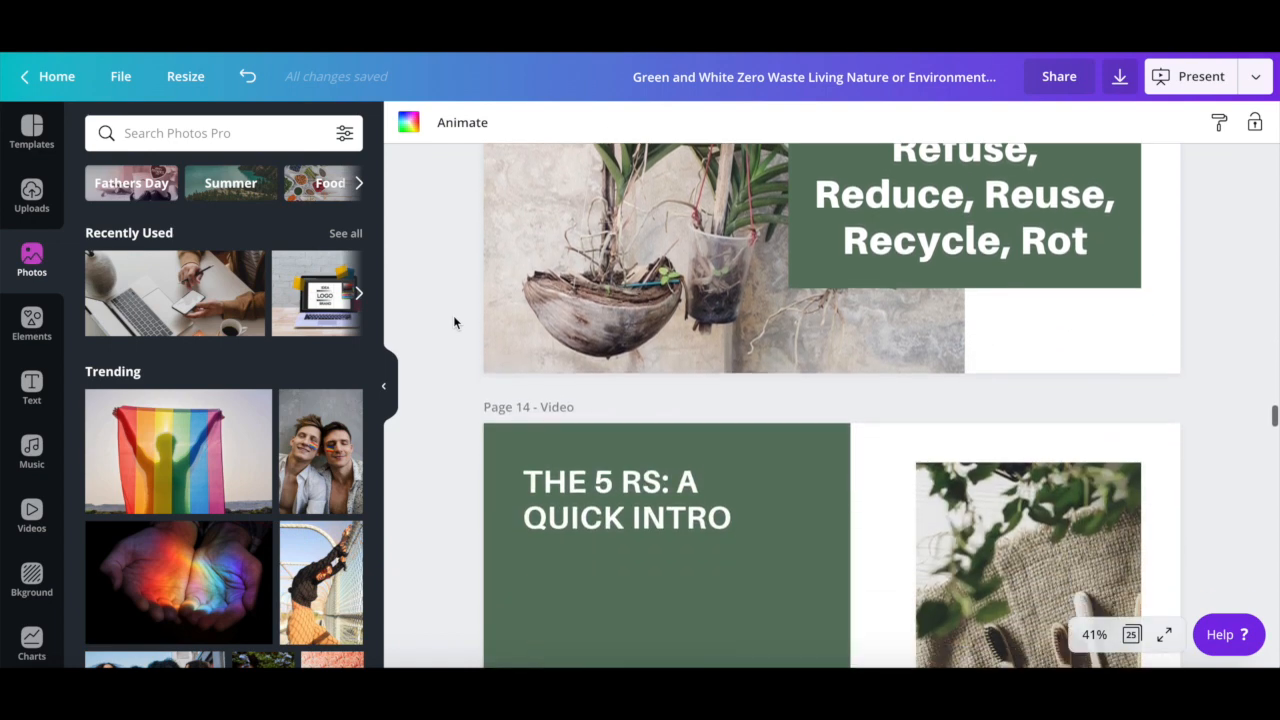
pyautogui.scroll(-1, 453, 321)
pyautogui.scroll(-2, 453, 321)
pyautogui.scroll(-2, 453, 321)
pyautogui.scroll(-2, 453, 321)
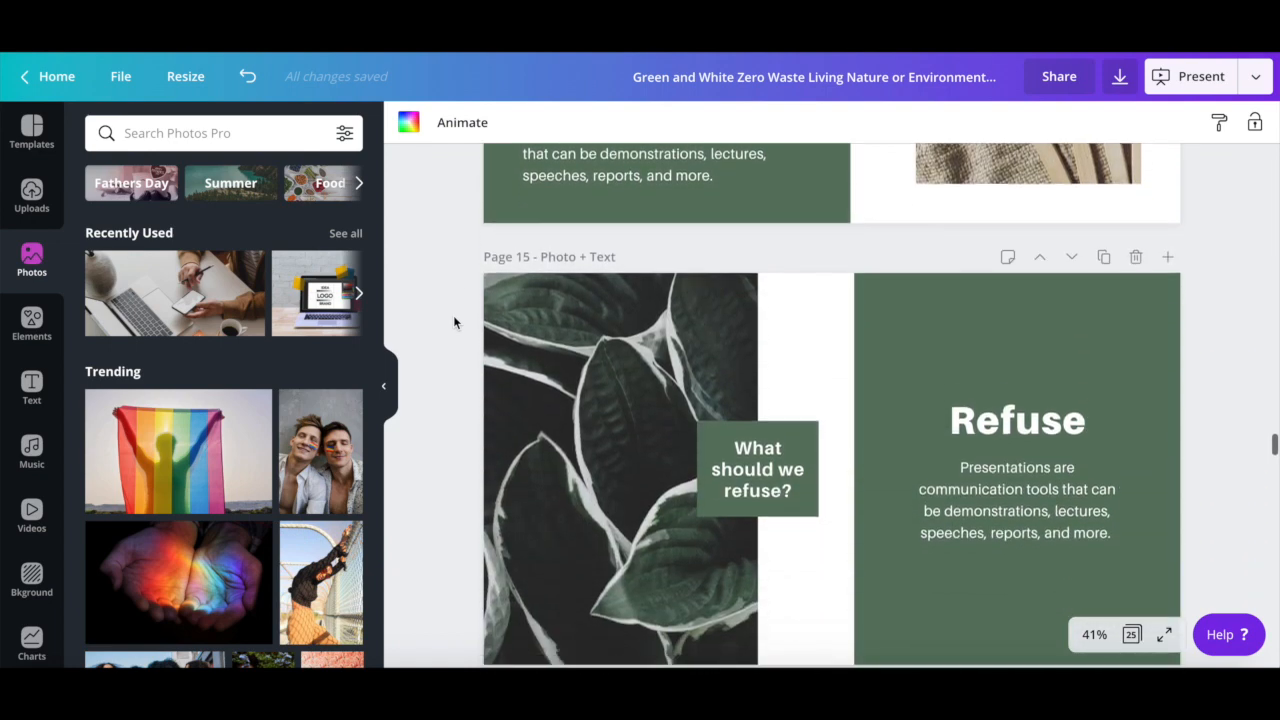
pyautogui.scroll(-2, 453, 321)
pyautogui.scroll(-2, 453, 321)
pyautogui.scroll(-1, 453, 321)
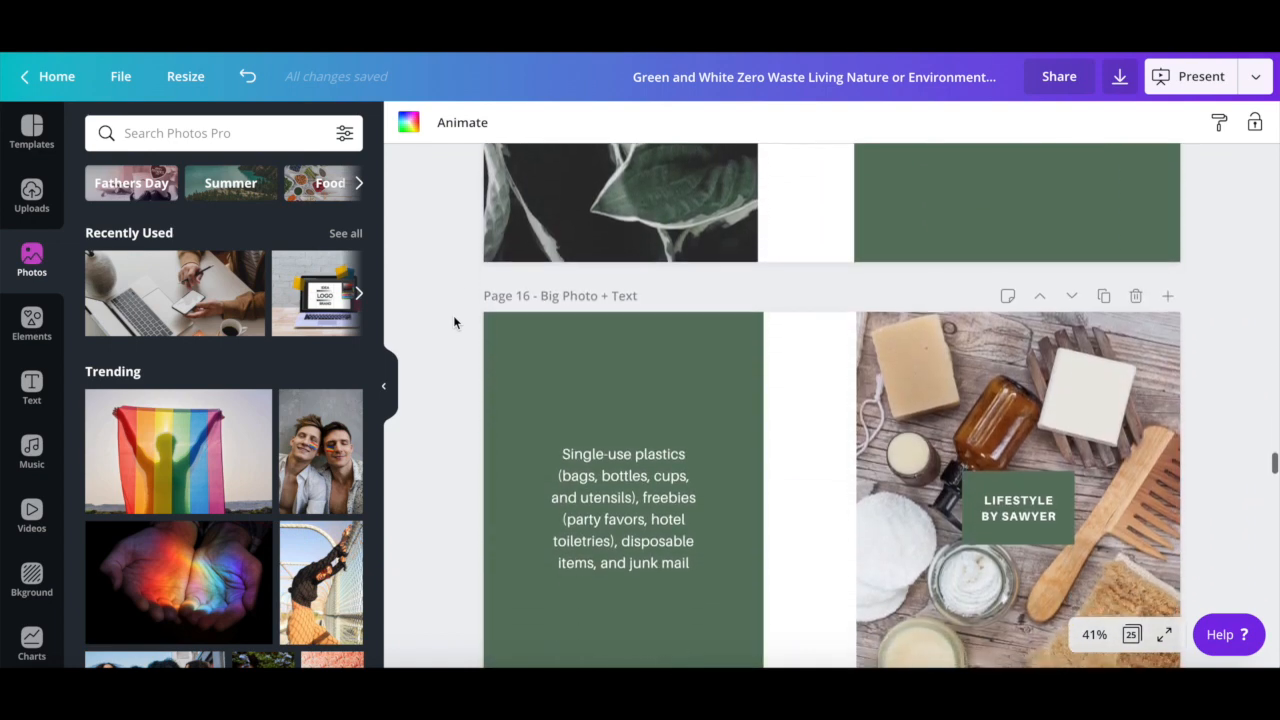
pyautogui.scroll(-1, 453, 321)
pyautogui.scroll(-3, 453, 321)
pyautogui.scroll(-3, 453, 321)
pyautogui.scroll(-3, 453, 321)
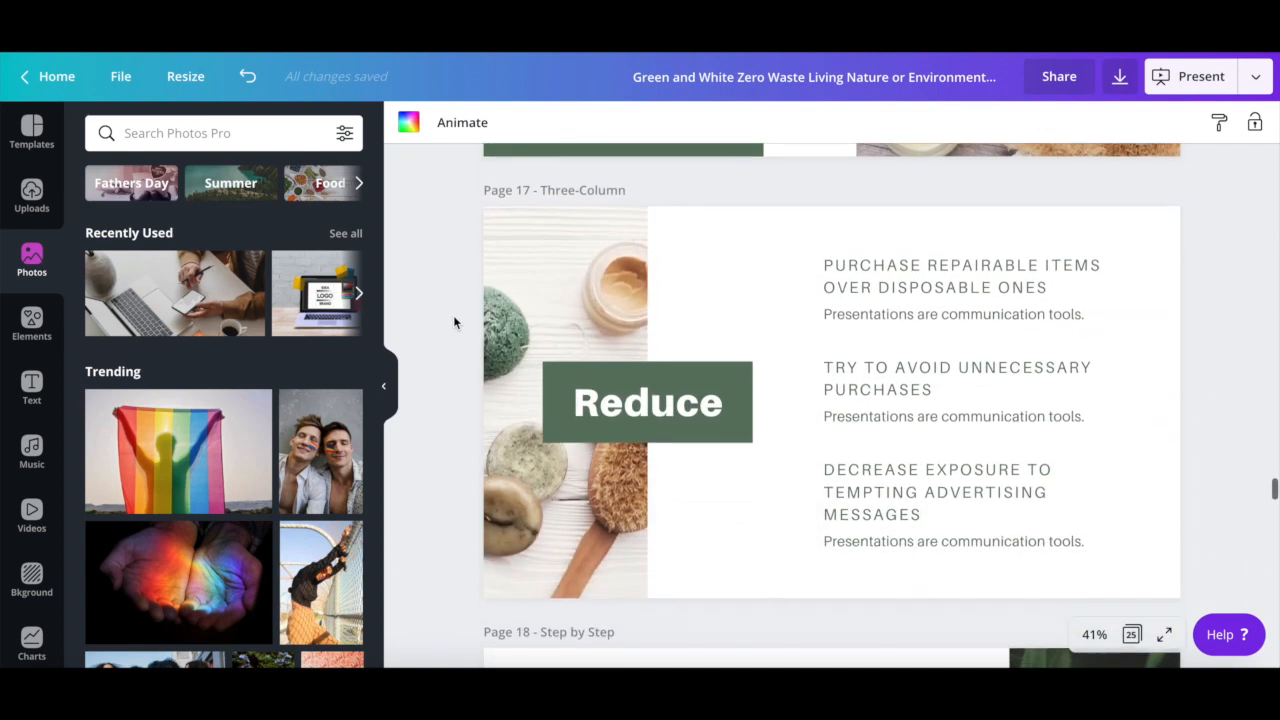
pyautogui.click(995, 430)
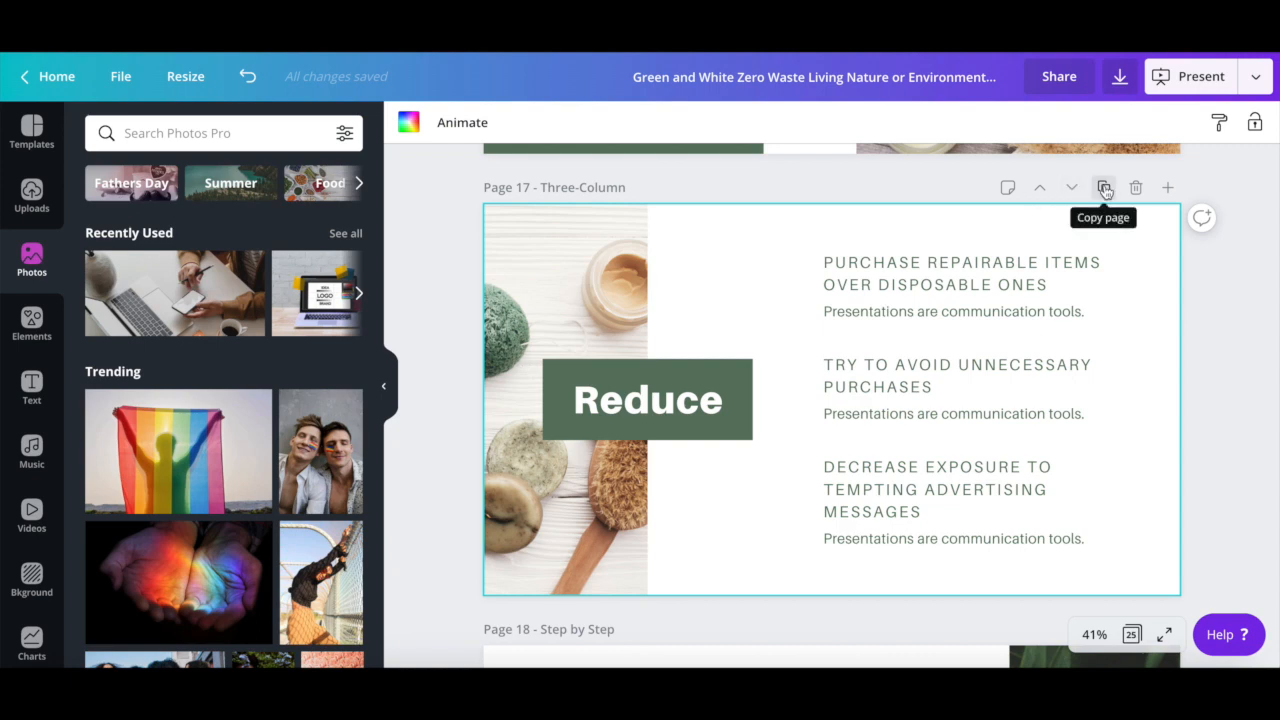
# Step: Duplicate and delete the Reduce page, add a blank page after the Reuse page, and select the Reuse page
pyautogui.click(1104, 188)
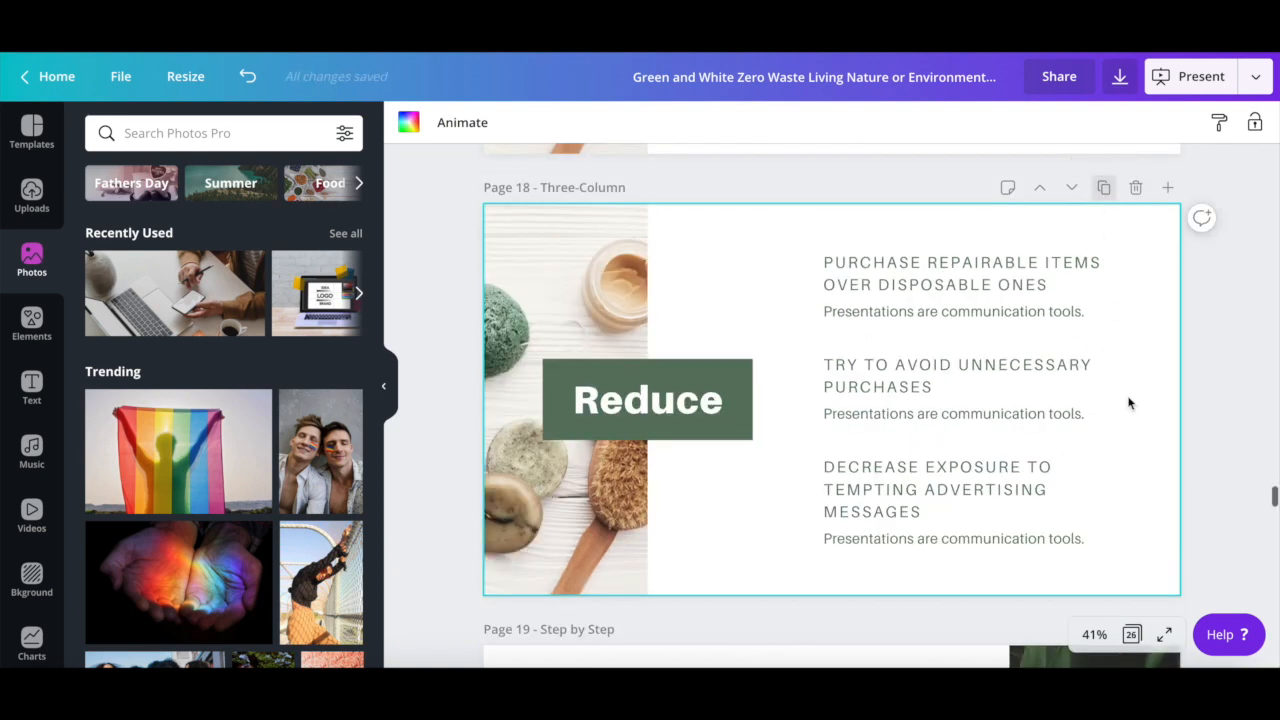
pyautogui.click(1137, 188)
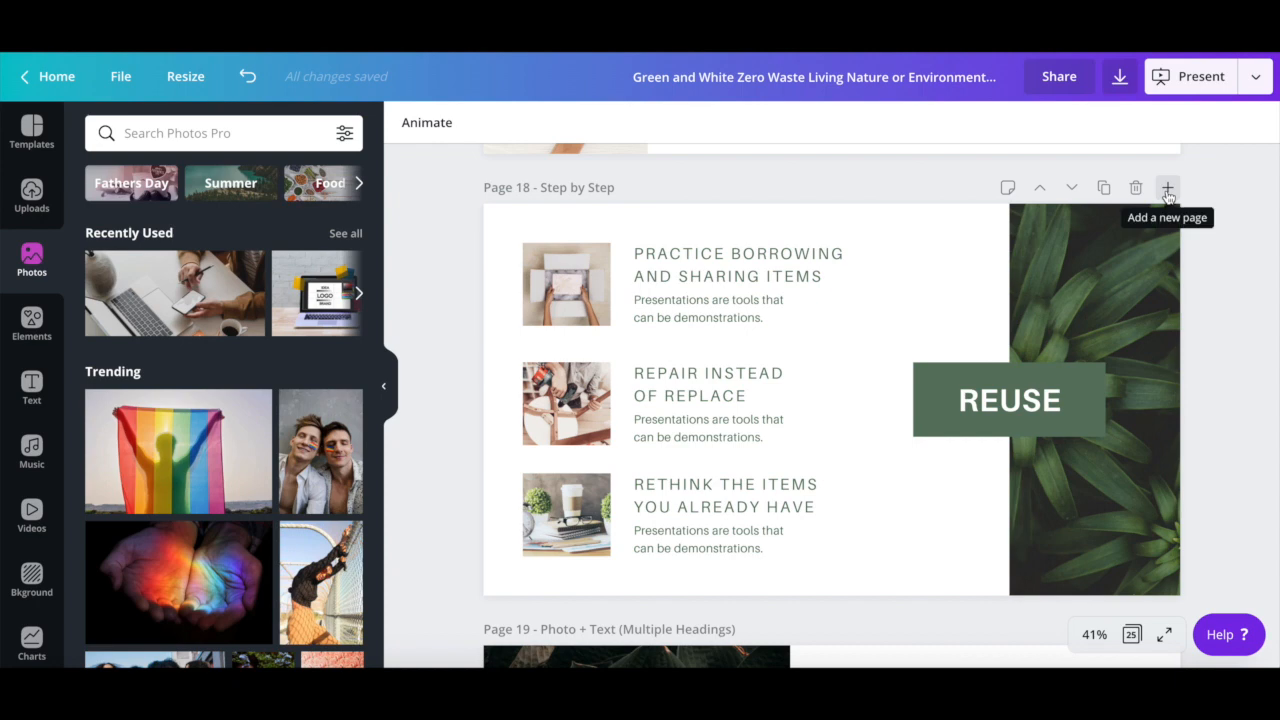
pyautogui.click(1168, 188)
pyautogui.scroll(2, 972, 305)
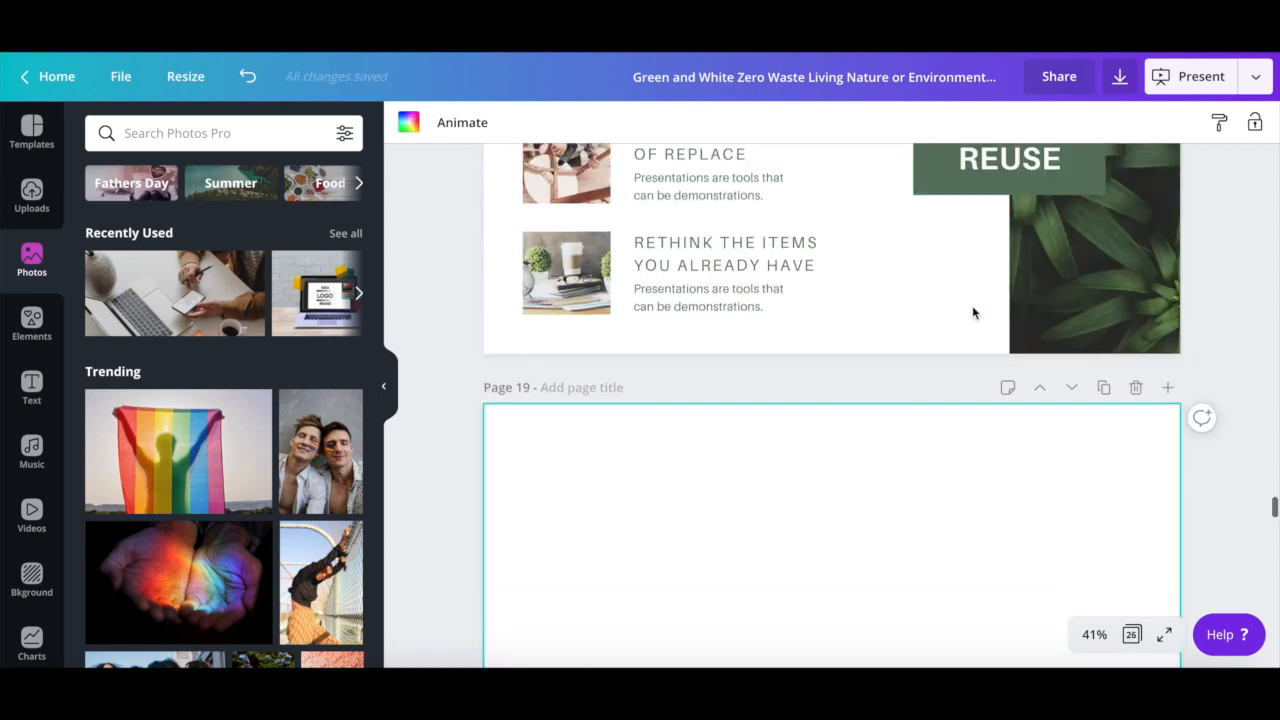
pyautogui.scroll(3, 972, 305)
pyautogui.scroll(1, 972, 311)
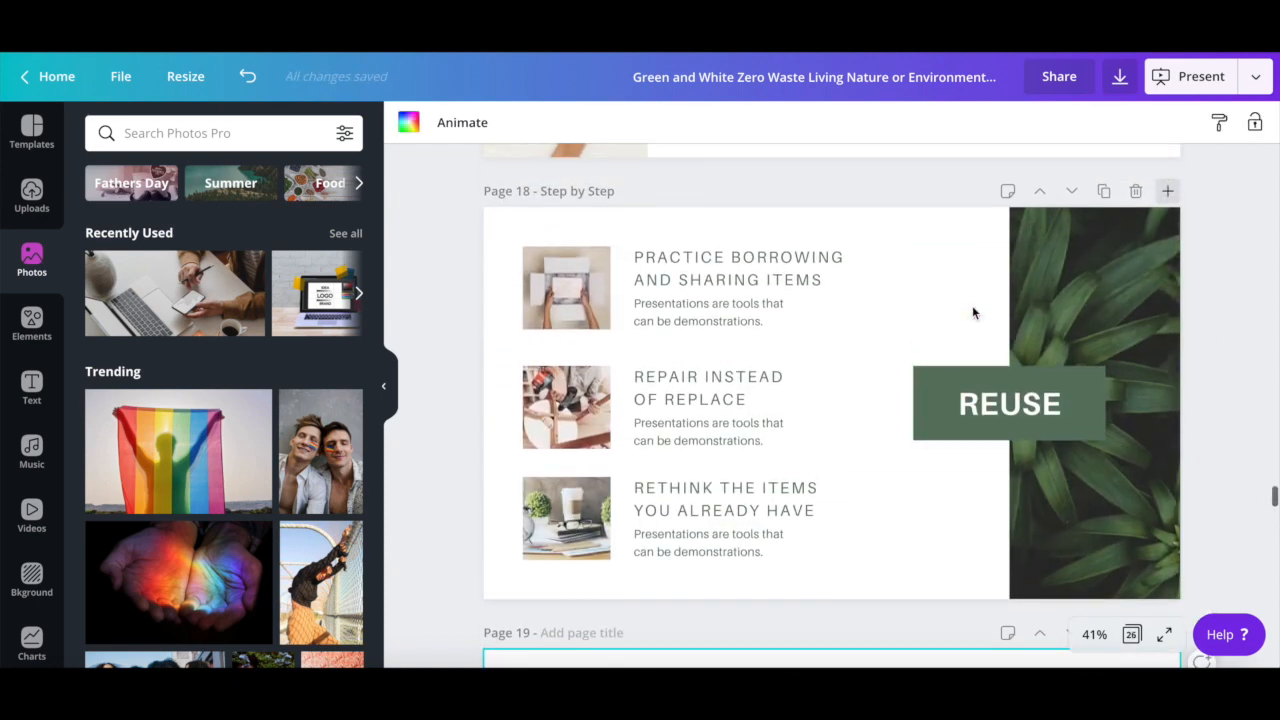
pyautogui.click(808, 300)
pyautogui.click(893, 233)
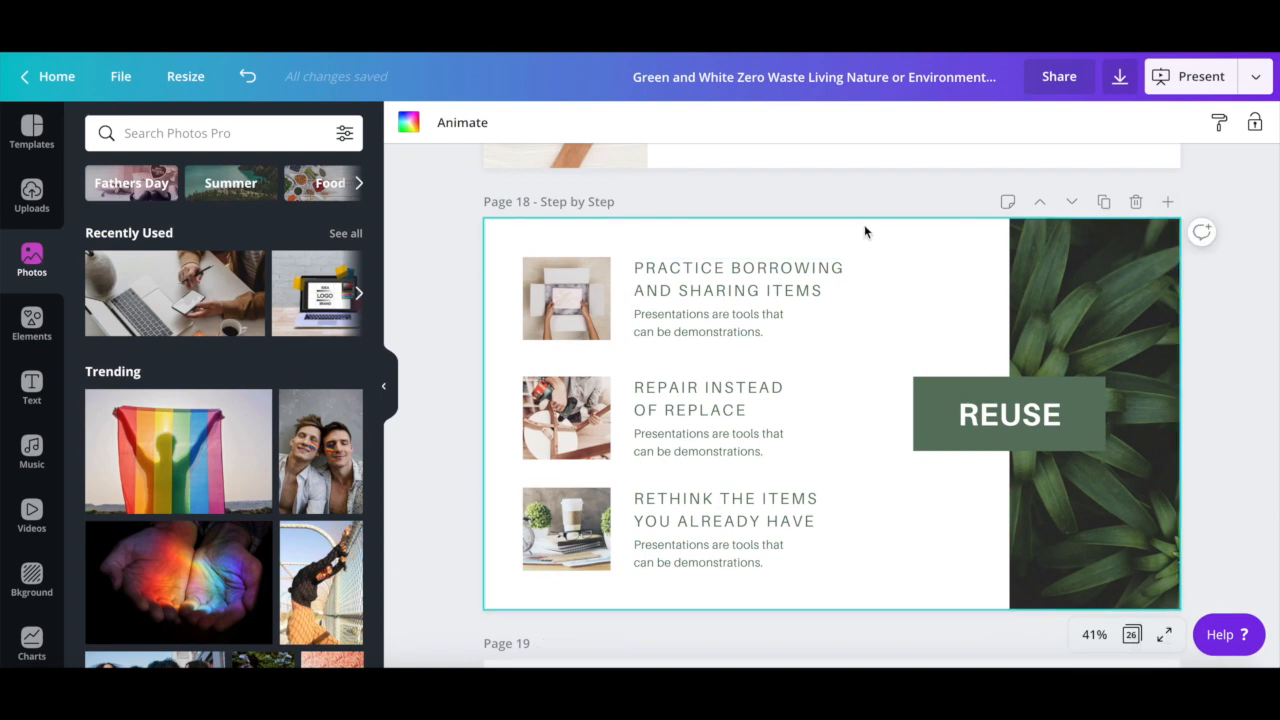
# Step: Preview the Block page animation, then set the animation to Fade
pyautogui.click(485, 128)
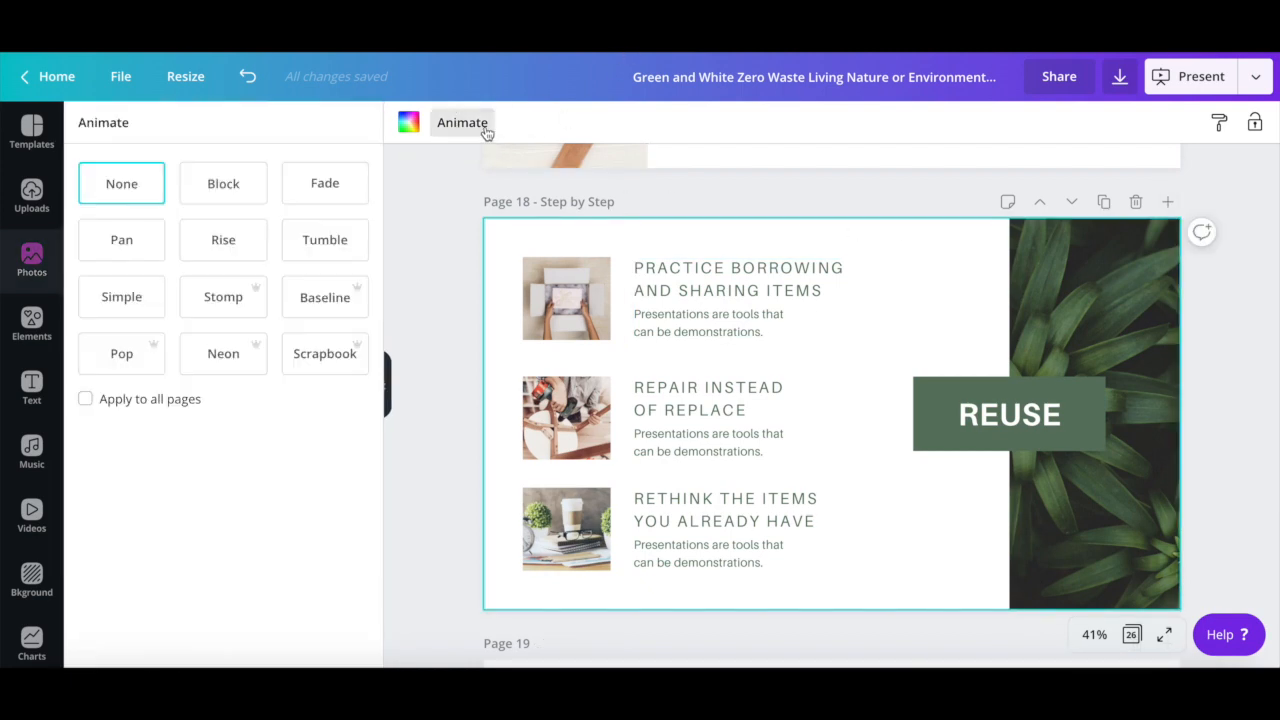
pyautogui.click(213, 185)
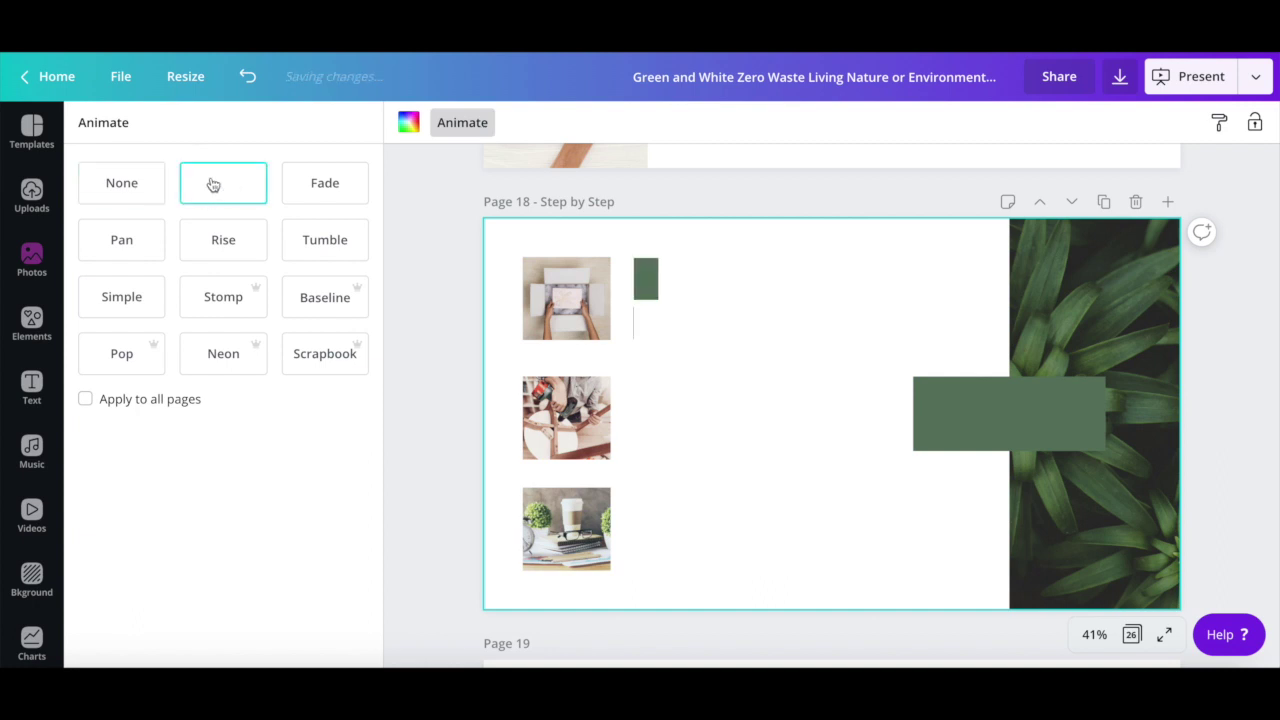
pyautogui.click(325, 183)
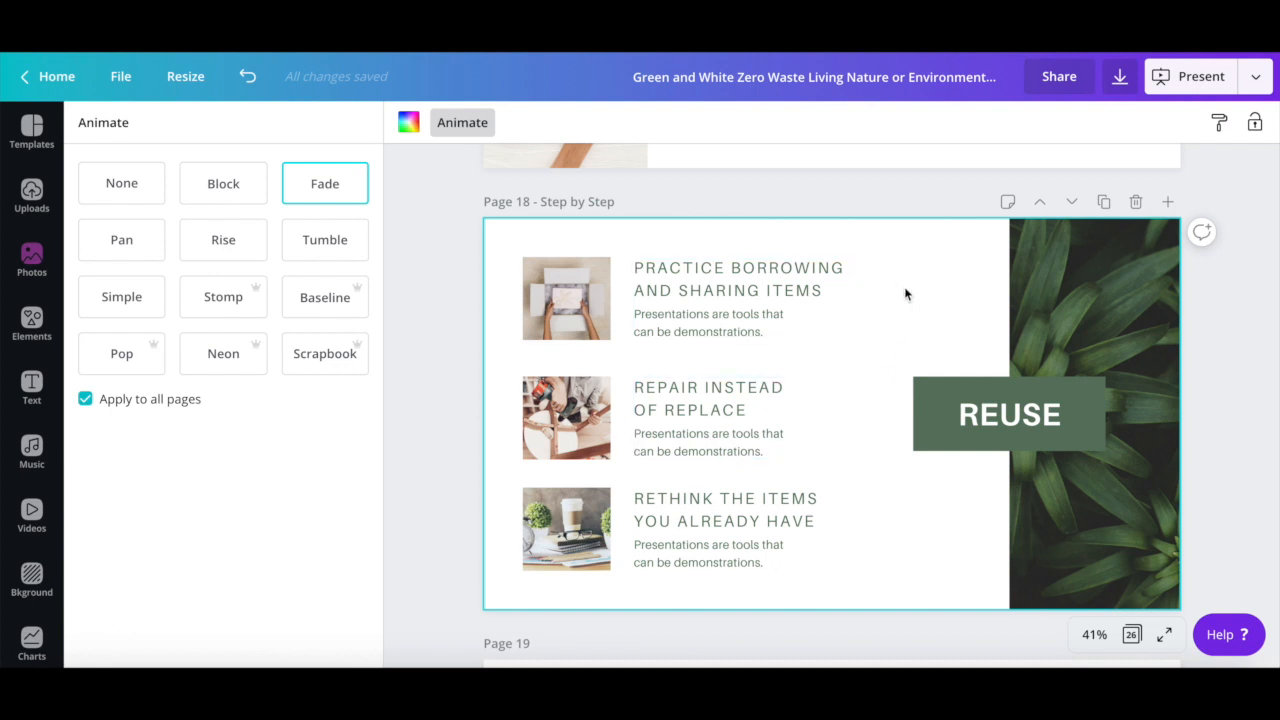
# Step: Retitle the design Canva Presentation and show the publishing options list
pyautogui.click(877, 78)
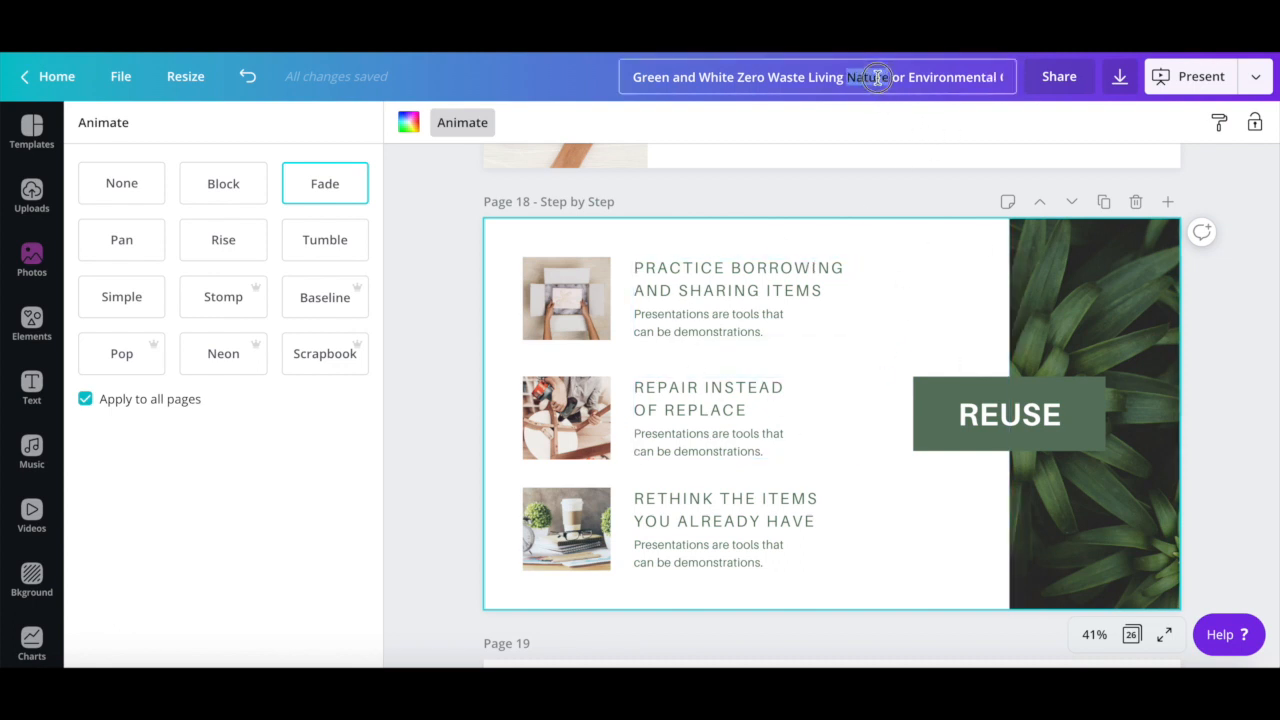
pyautogui.write('c')
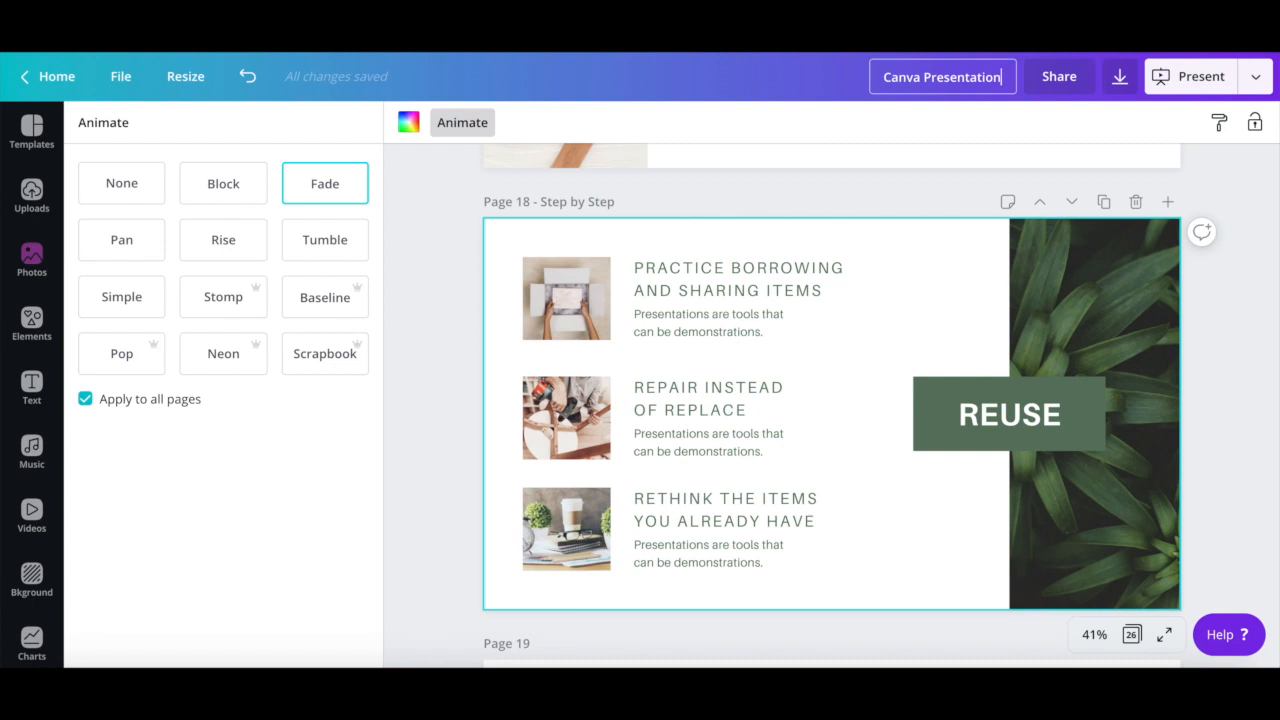
pyautogui.click(1259, 76)
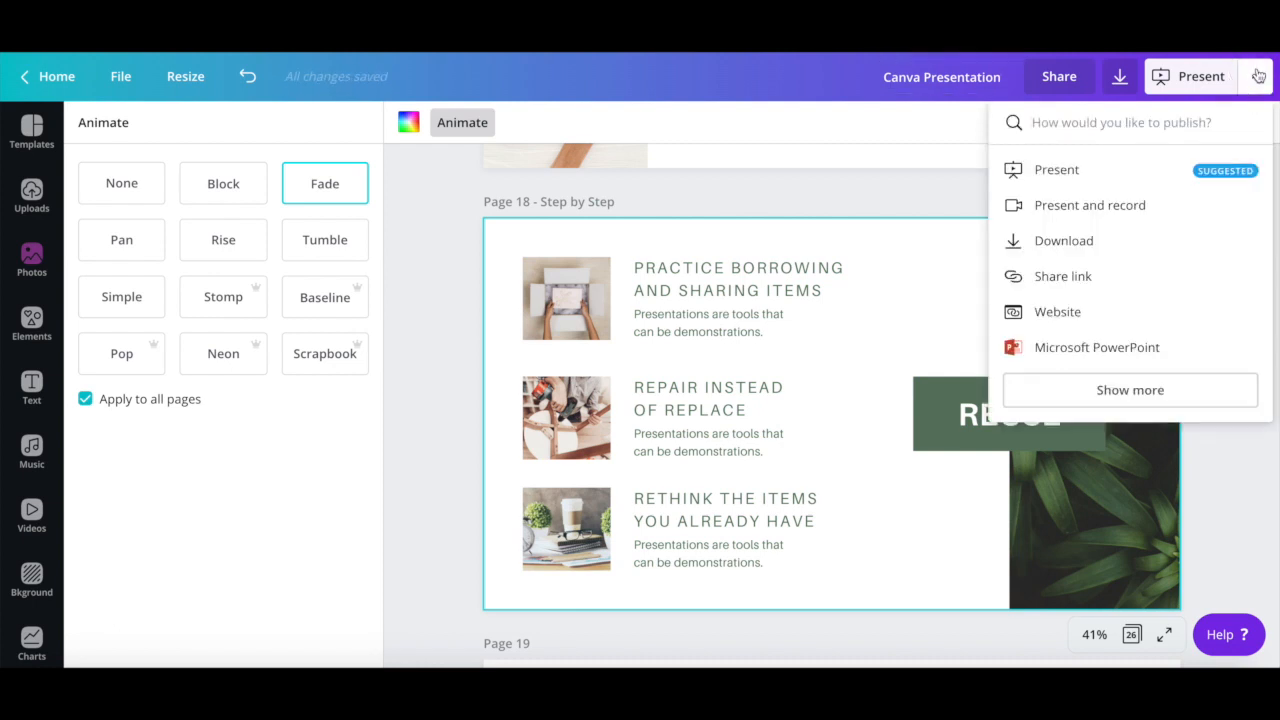
# Step: View the Present option's presentation types, then choose Present and record
pyautogui.click(1210, 174)
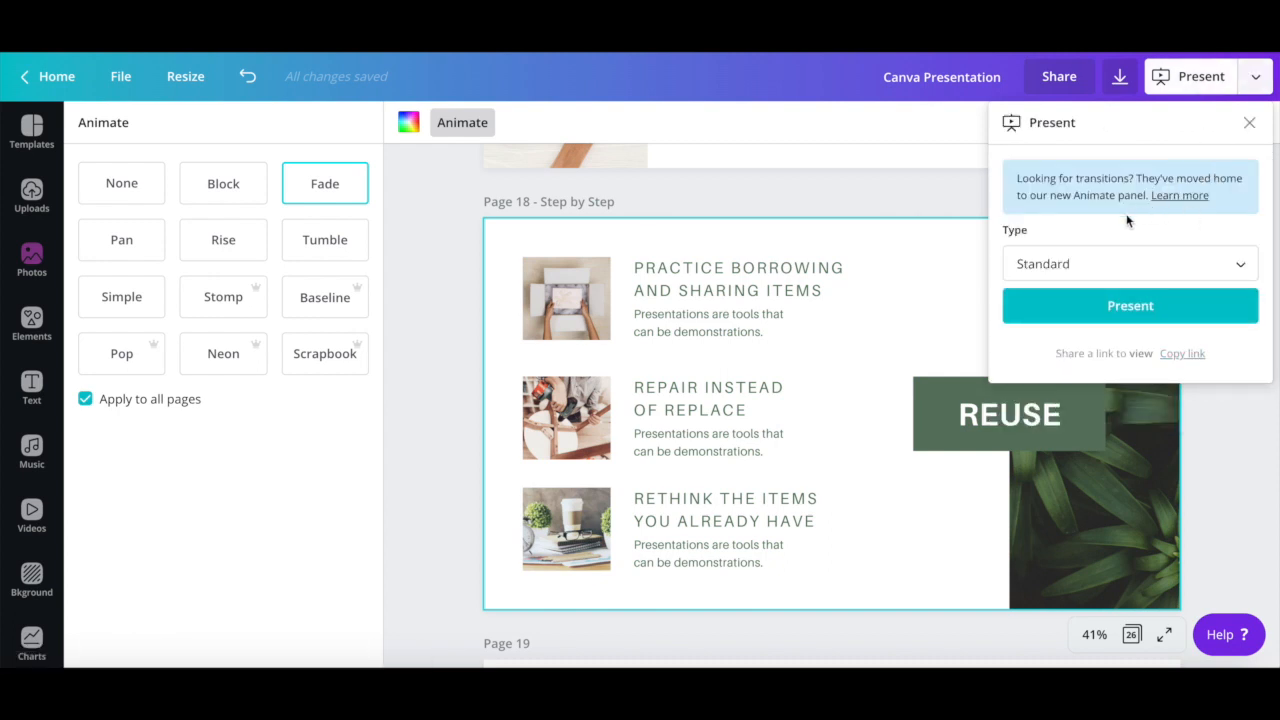
pyautogui.click(1130, 263)
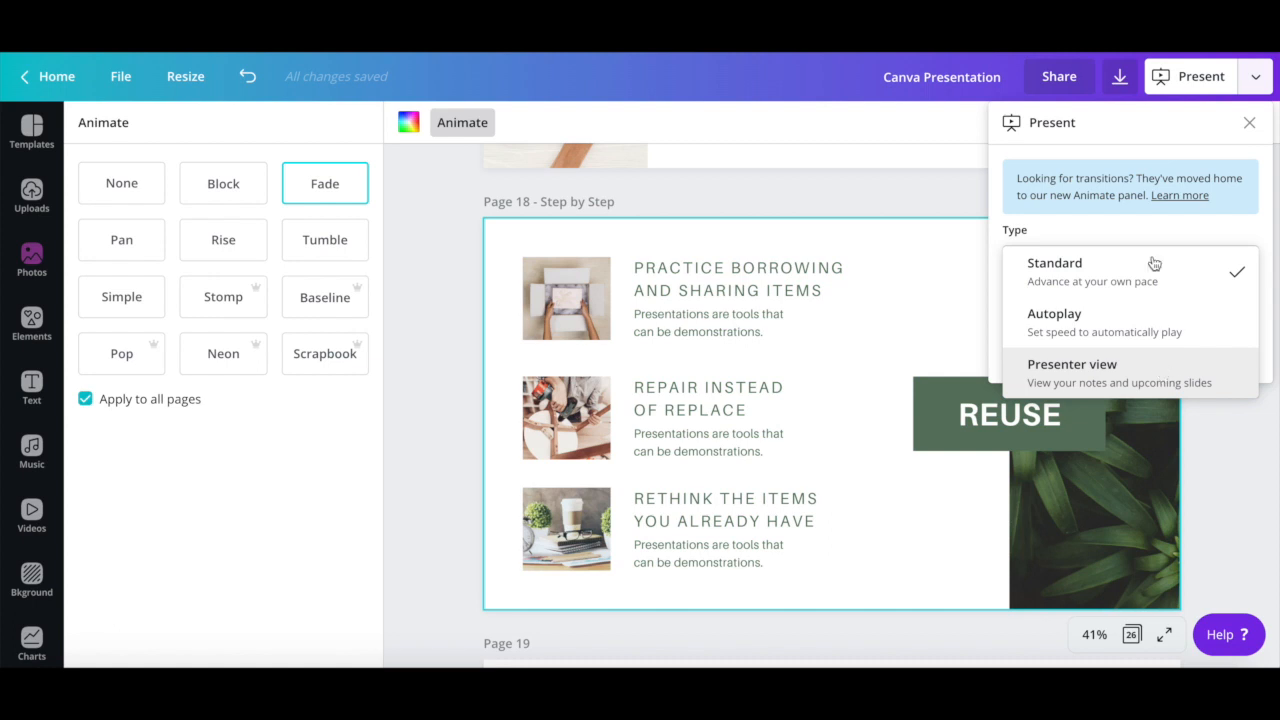
pyautogui.click(1205, 204)
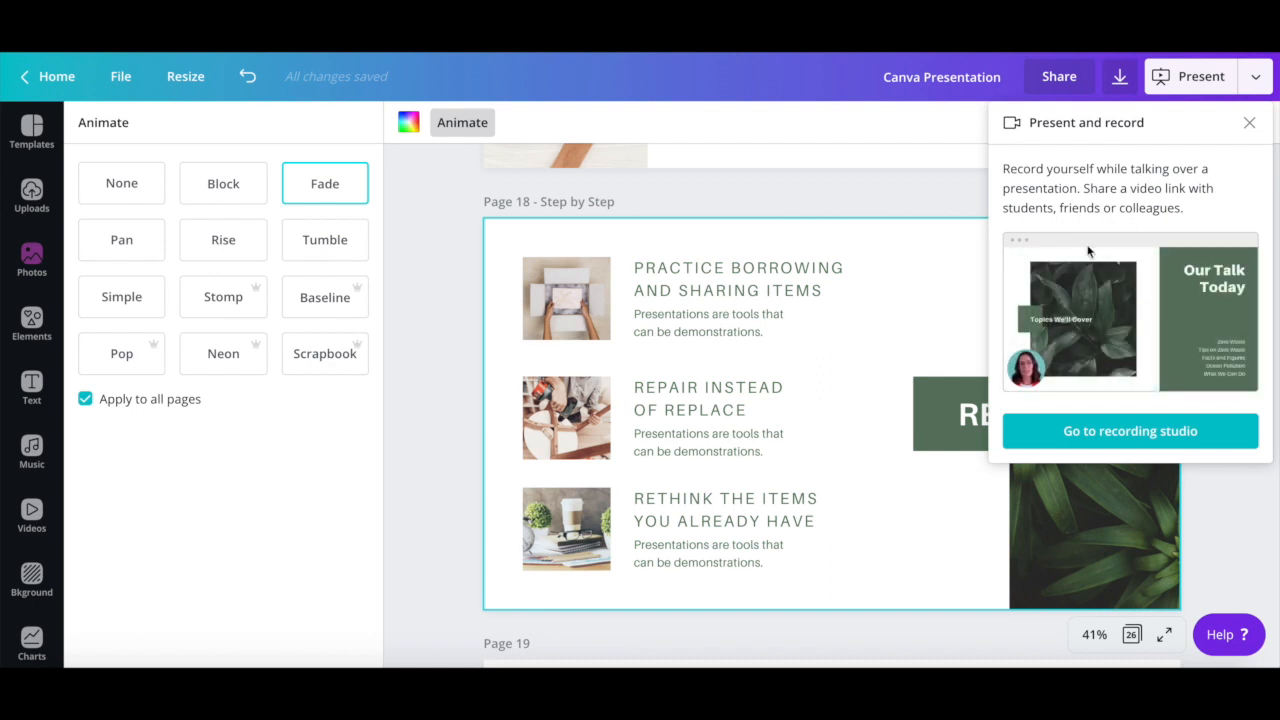
# Step: View the Download settings and the available file types from the publish options
pyautogui.click(1255, 76)
pyautogui.click(1152, 239)
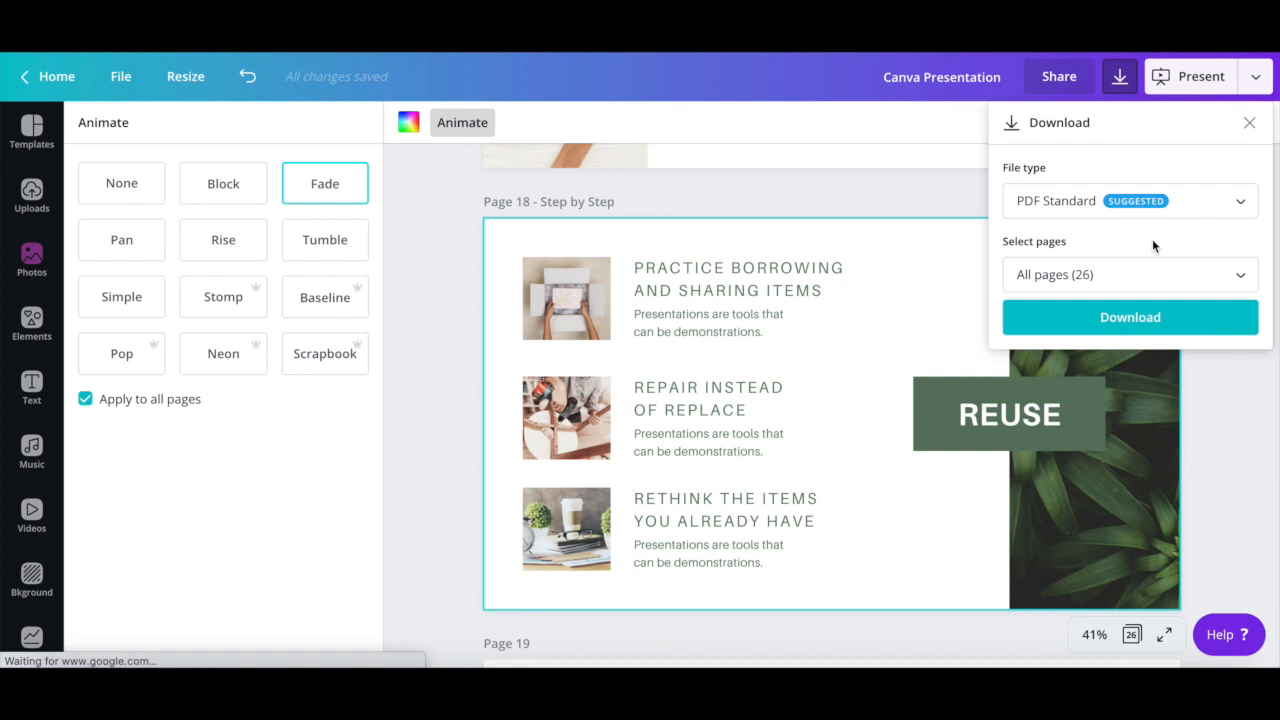
pyautogui.click(1165, 200)
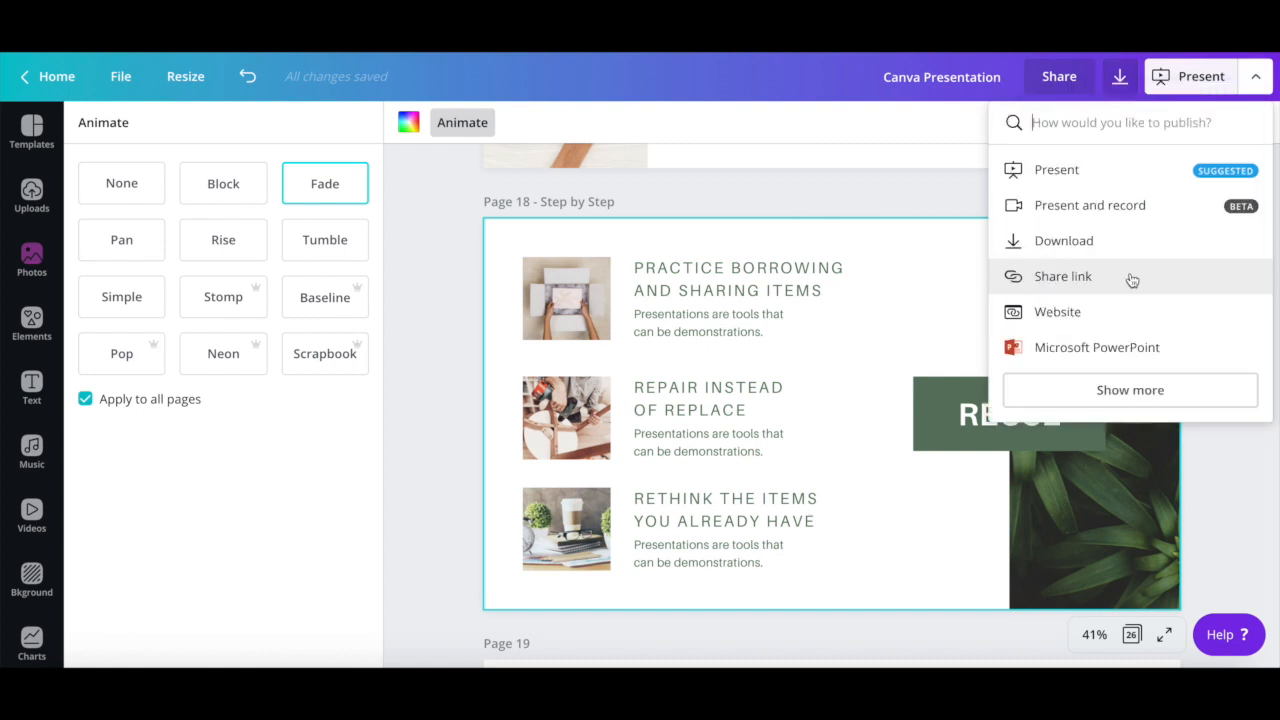
# Step: View the Share link, Website and Microsoft PowerPoint export options for all 26 pages
pyautogui.click(1129, 277)
pyautogui.click(1128, 311)
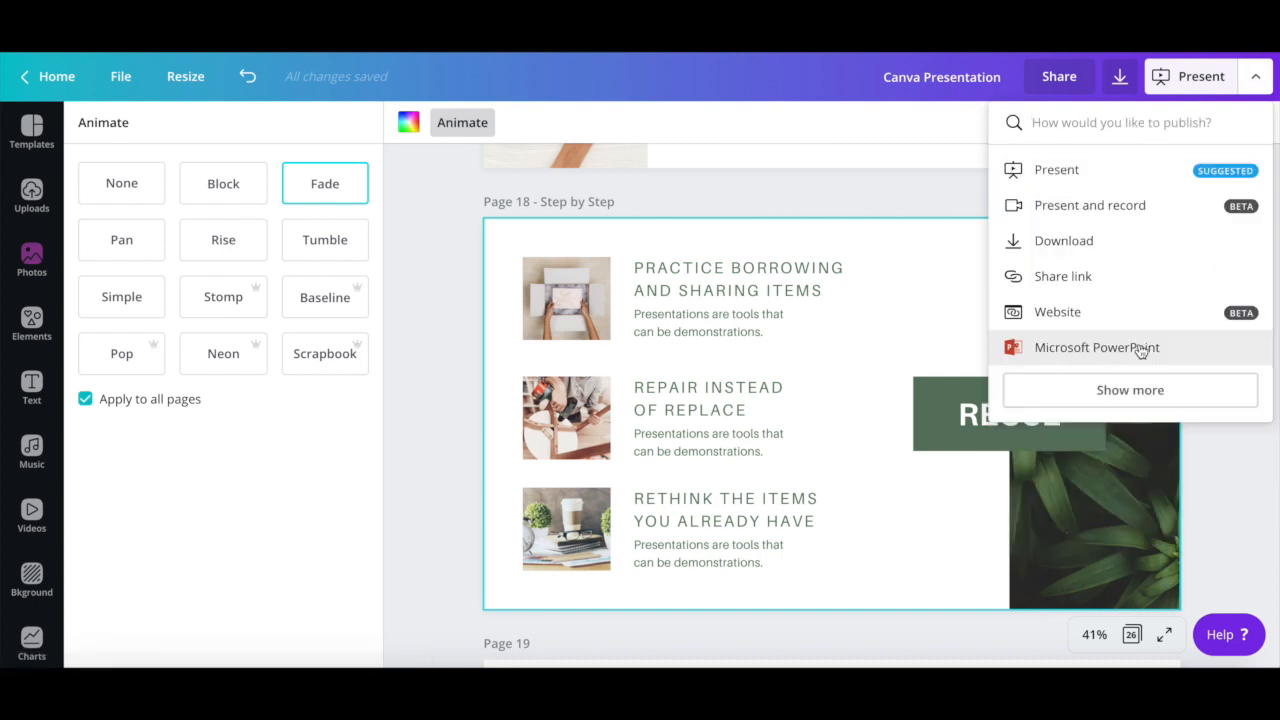
pyautogui.click(1140, 348)
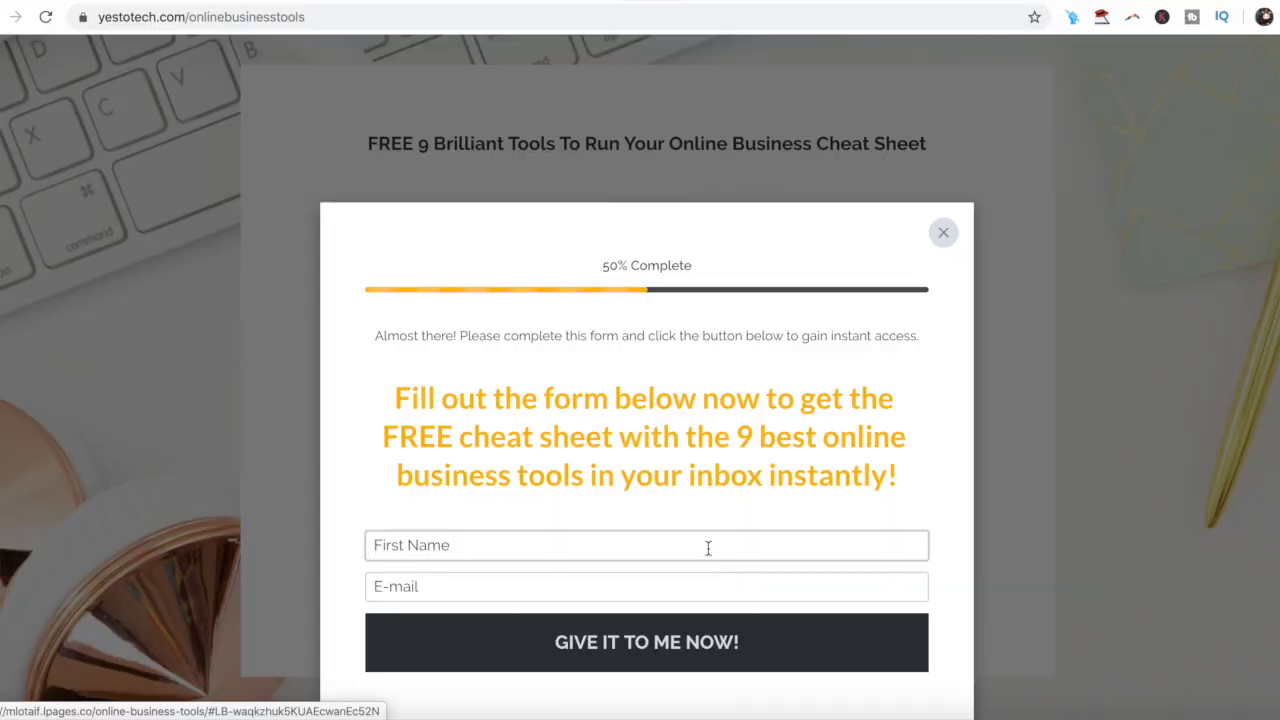
# Step: Fill in a first name and move to the e-mail field of the cheat-sheet form
pyautogui.click(707, 547)
pyautogui.write('Marina')
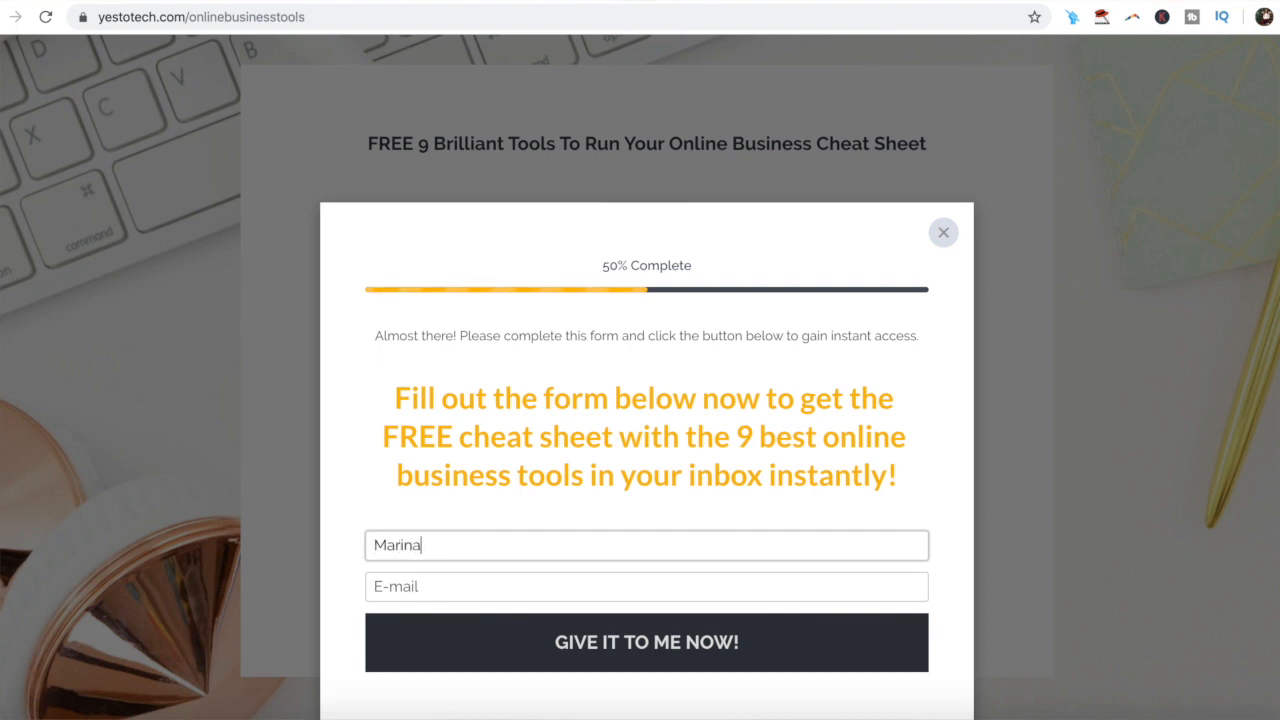
pyautogui.press('Tab')
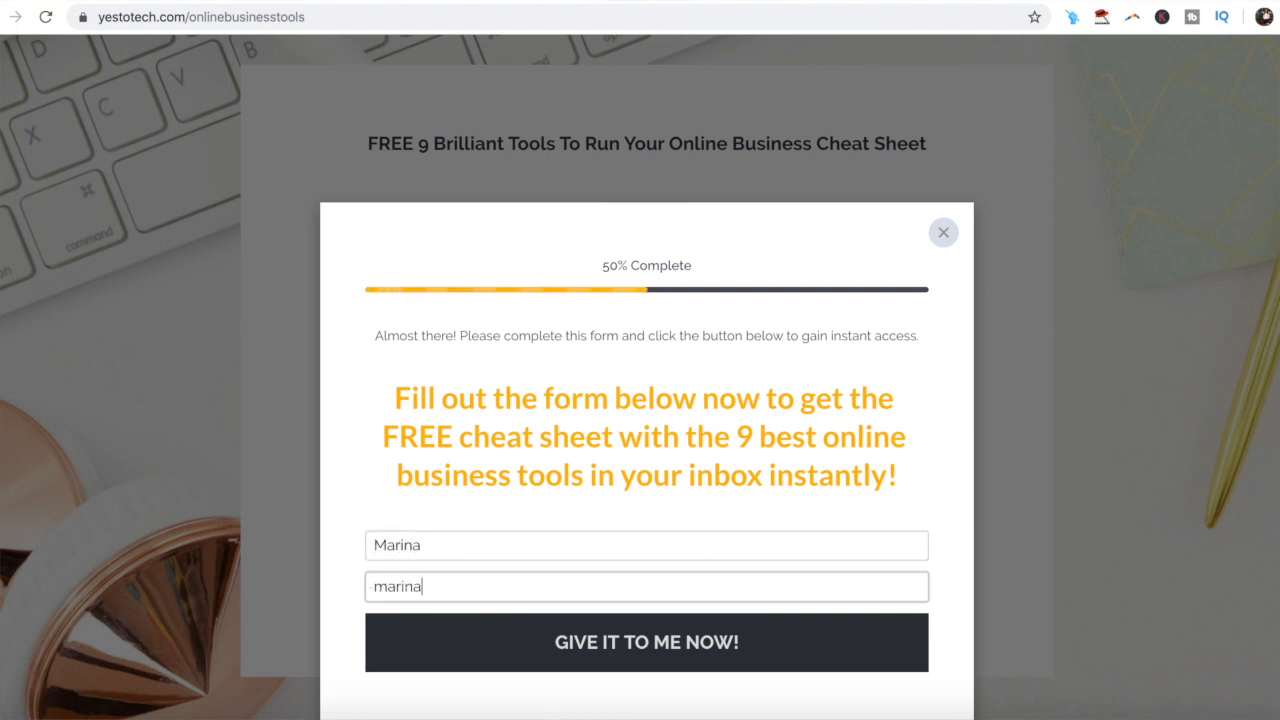